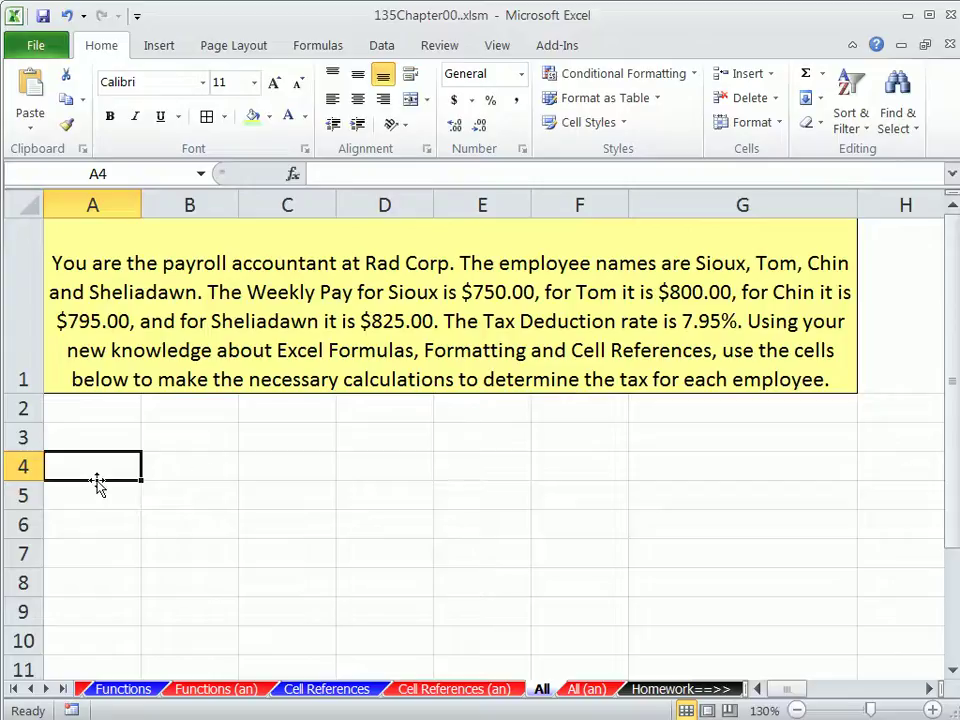
- Enter the headings Names in A3 and Weekly Pay in B3, and widen column B to fit its heading
click(105, 435)
text(N)
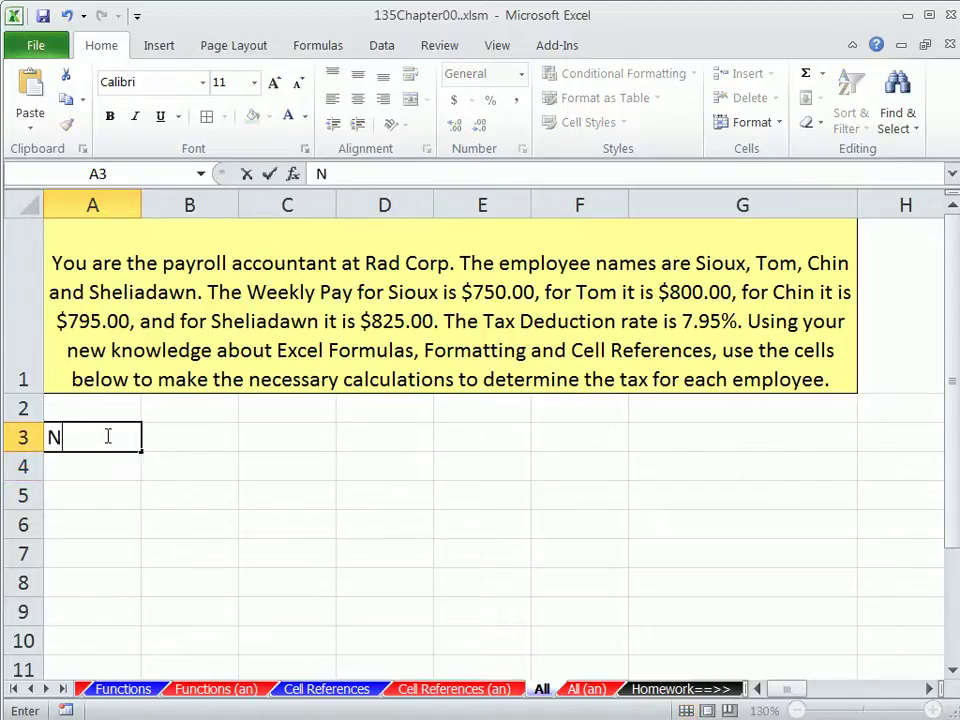
text(ames)
key(Tab)
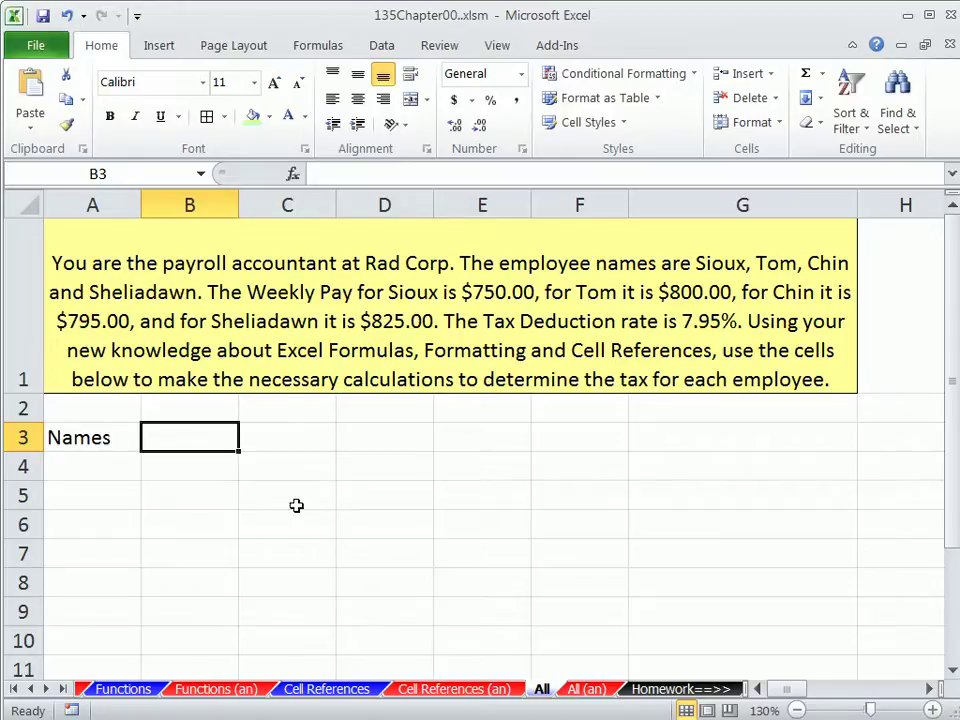
text(Weekly)
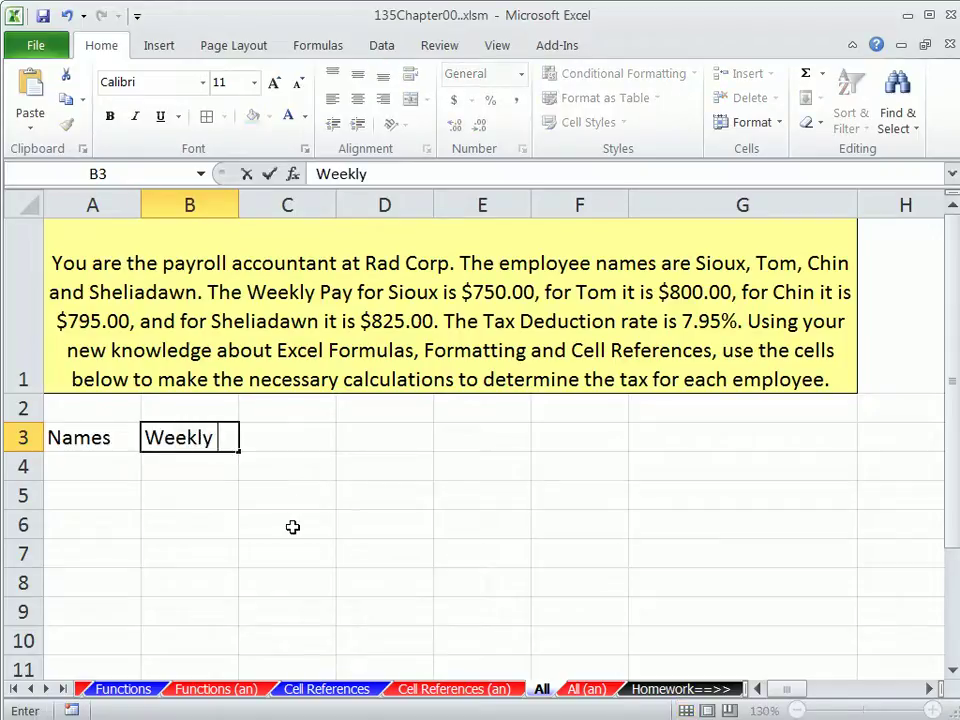
text( Pay)
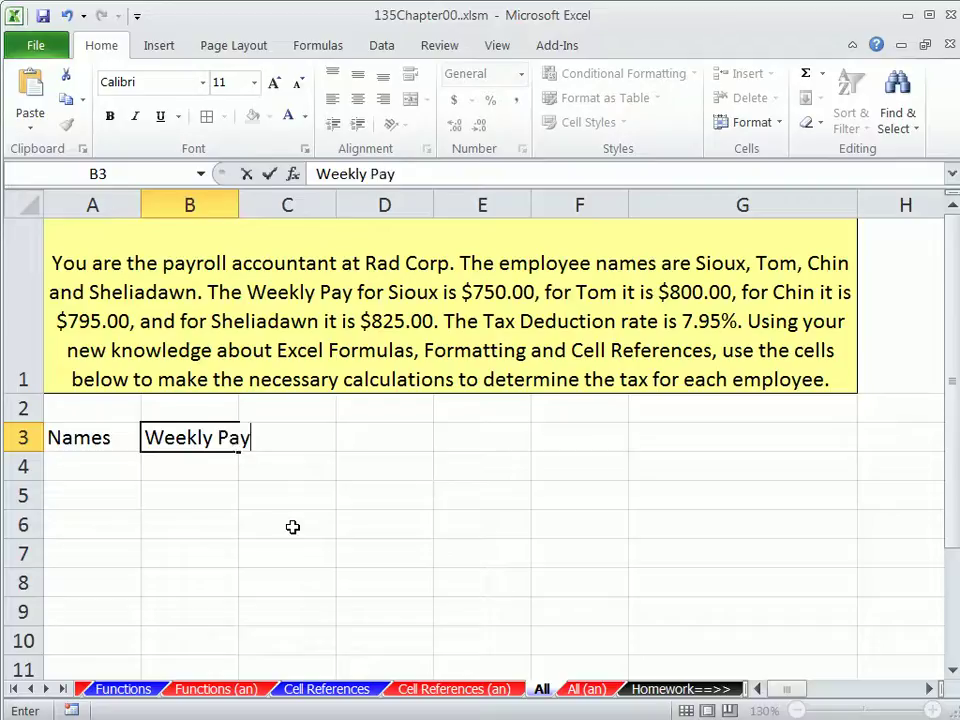
key(Tab)
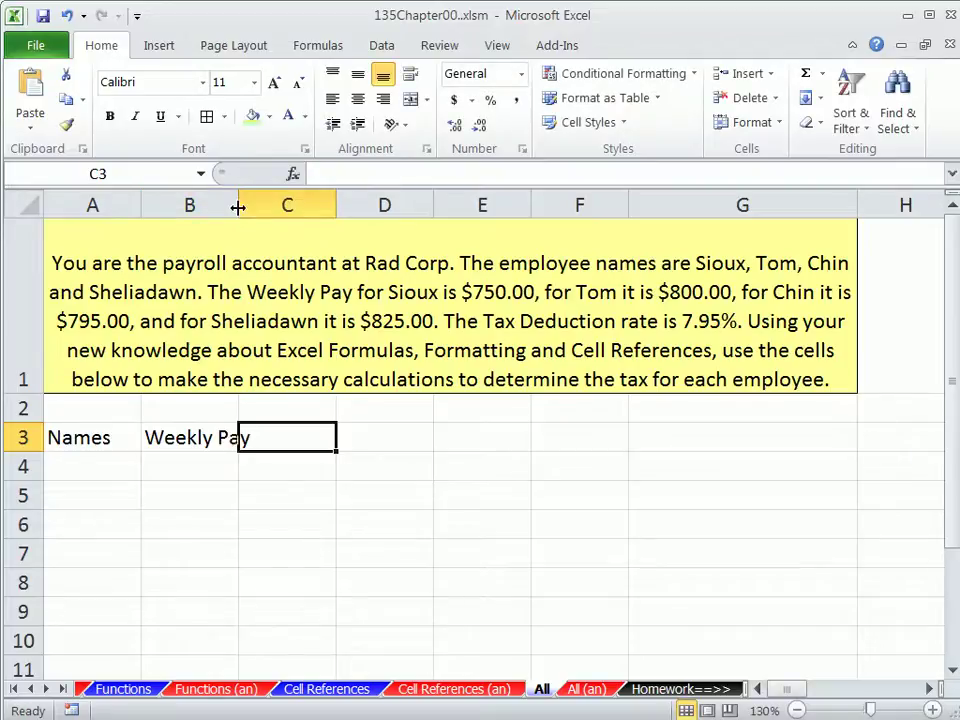
drag(239, 205, 267, 205)
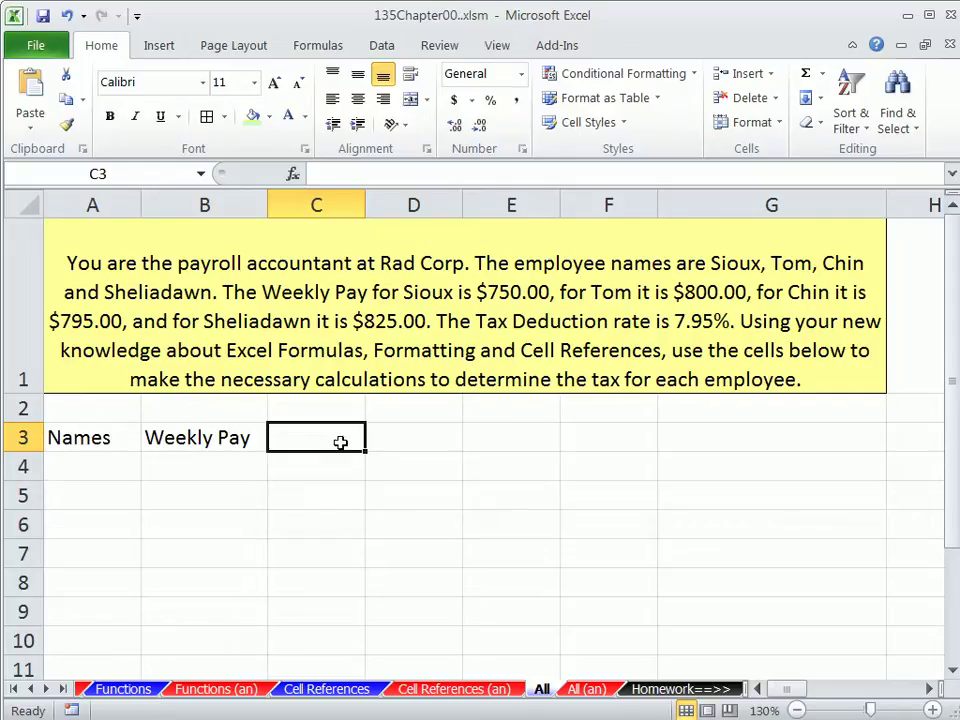
- Enter the heading Tax Deduction in C3 and widen column C to fit it
text(Tax D)
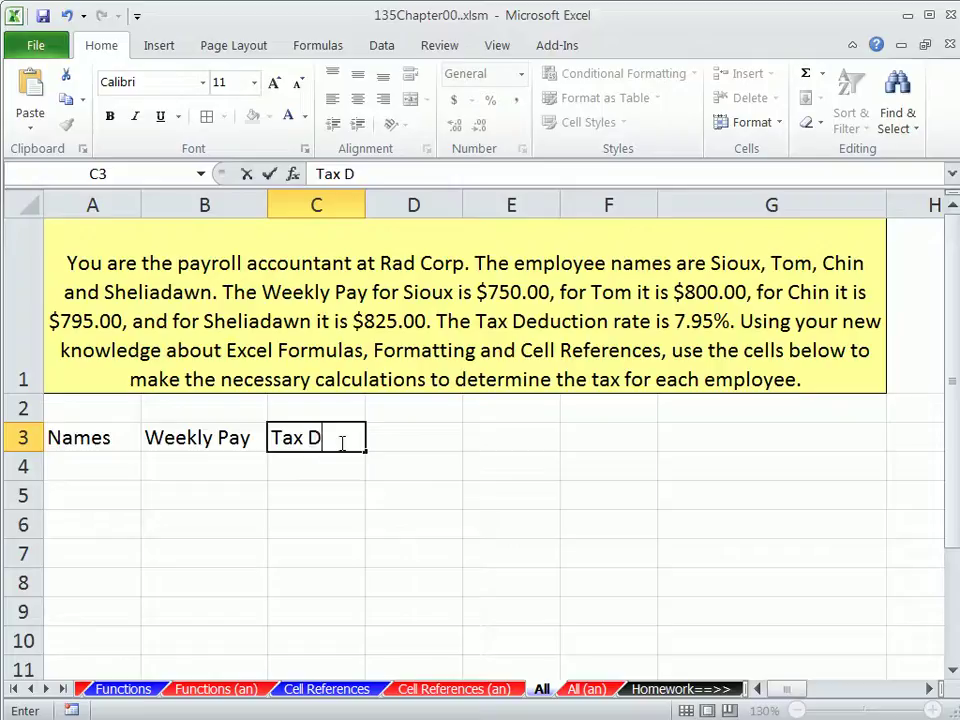
text(eduction)
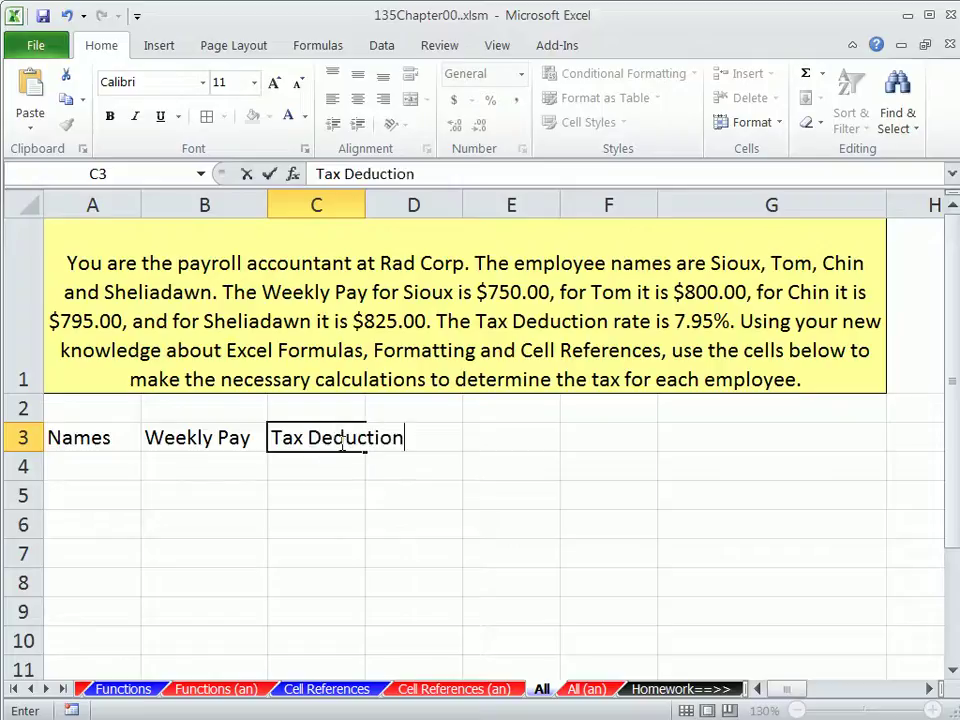
key(Tab)
key(Tab)
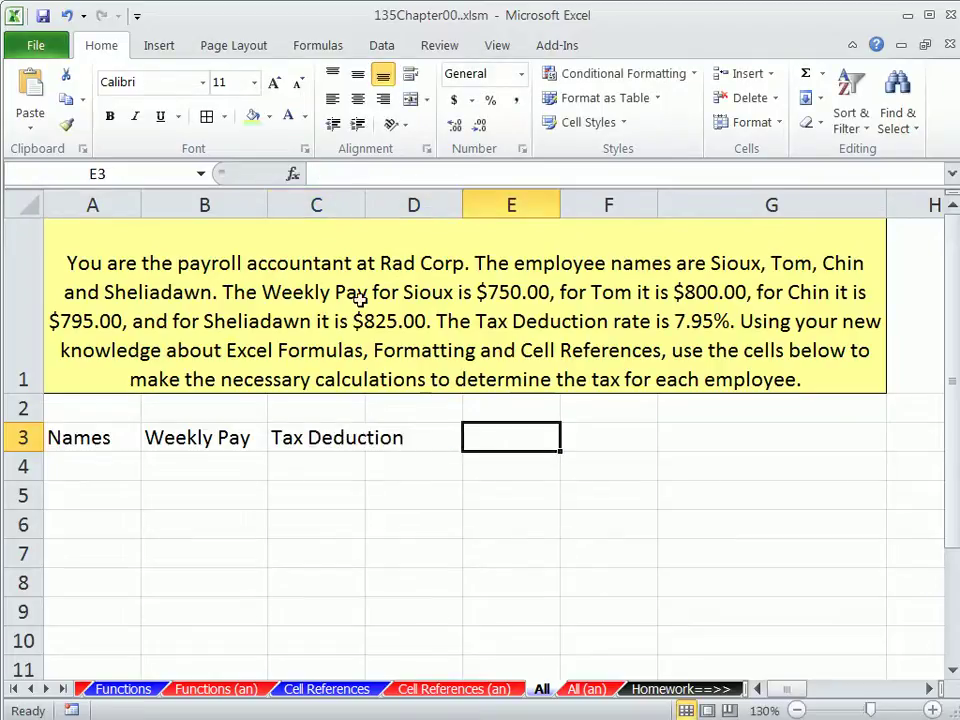
drag(364, 204, 417, 206)
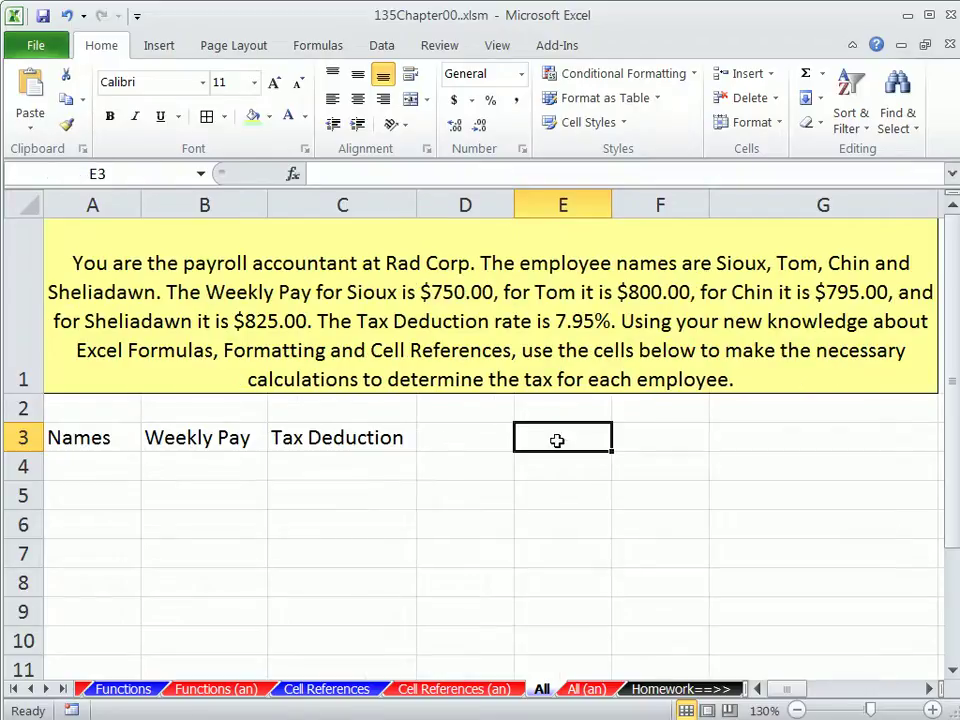
- Enter the label Tax Rate in E3 and the rate 7.95% in E4 below it
text(Tax Rate)
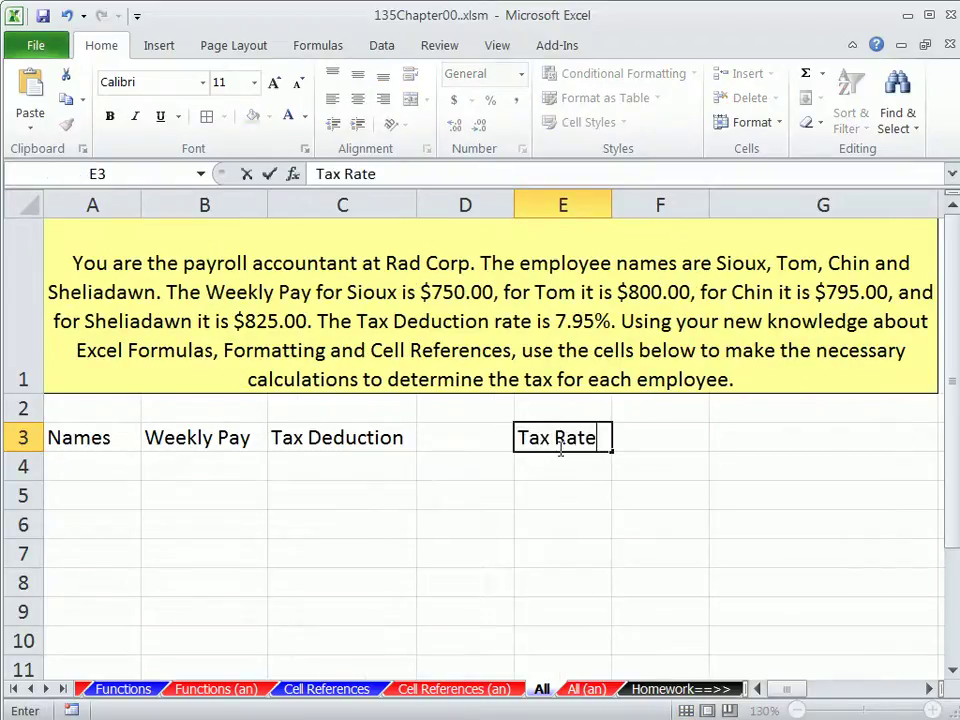
key(Return)
click(563, 465)
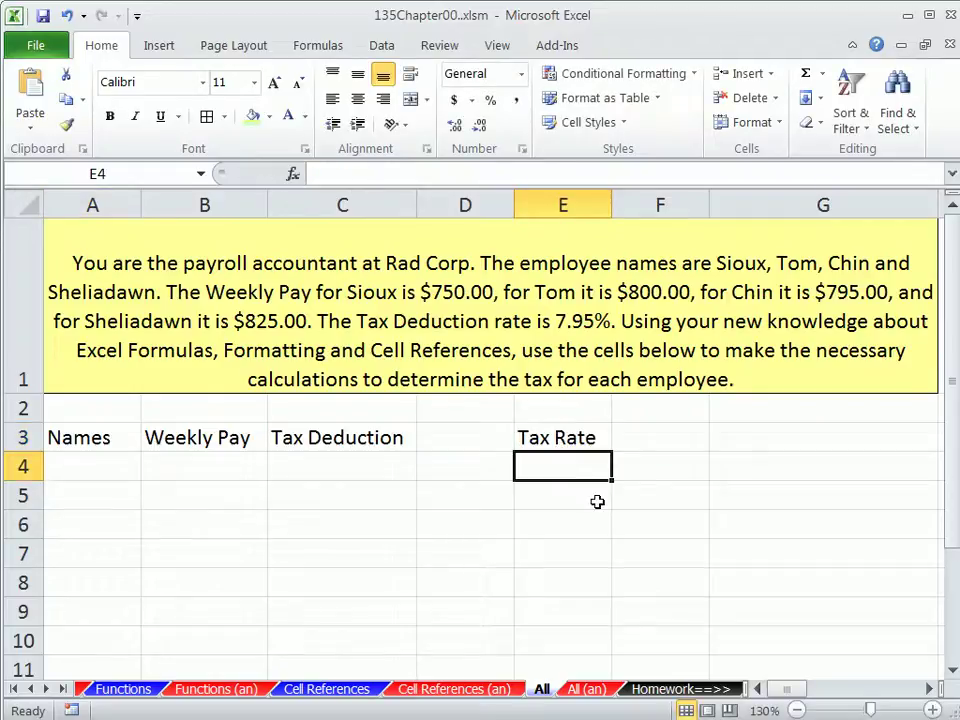
text(7.95)
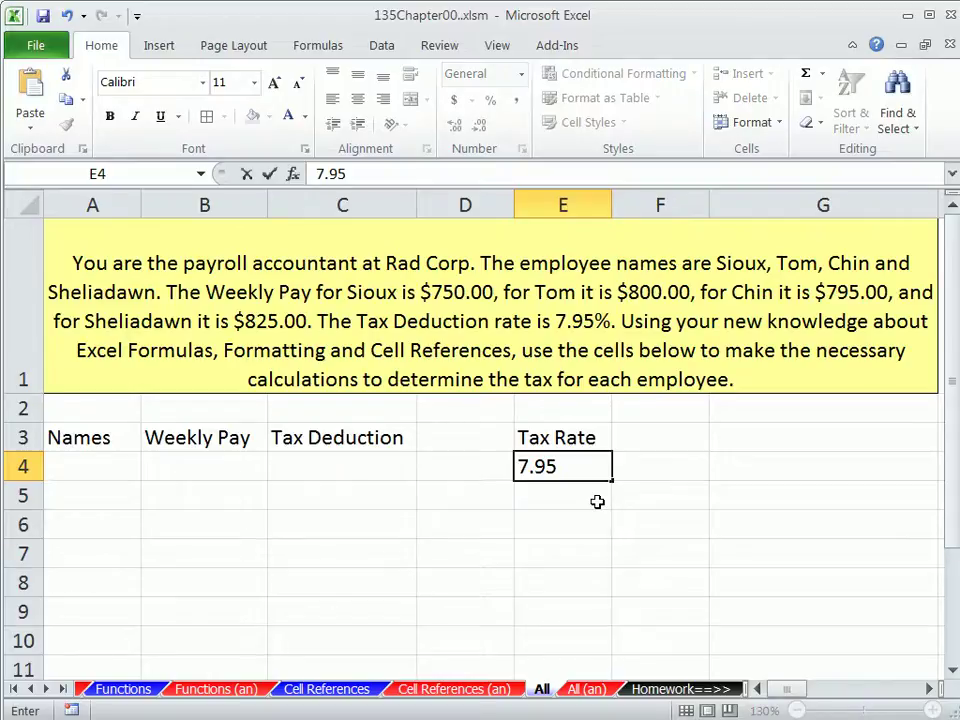
text(%)
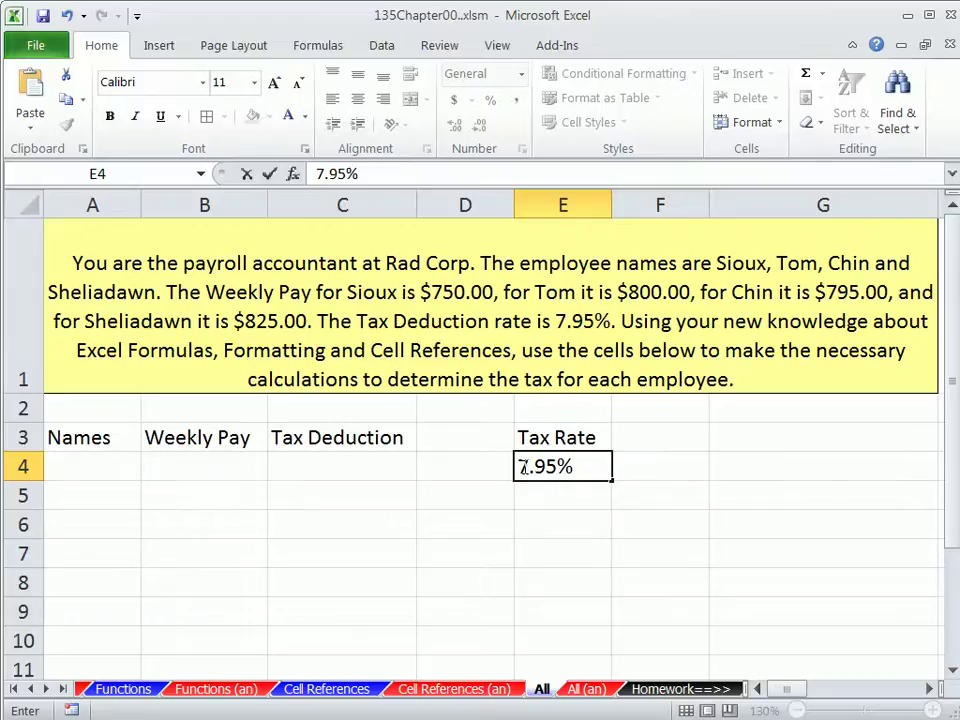
drag(521, 466, 576, 465)
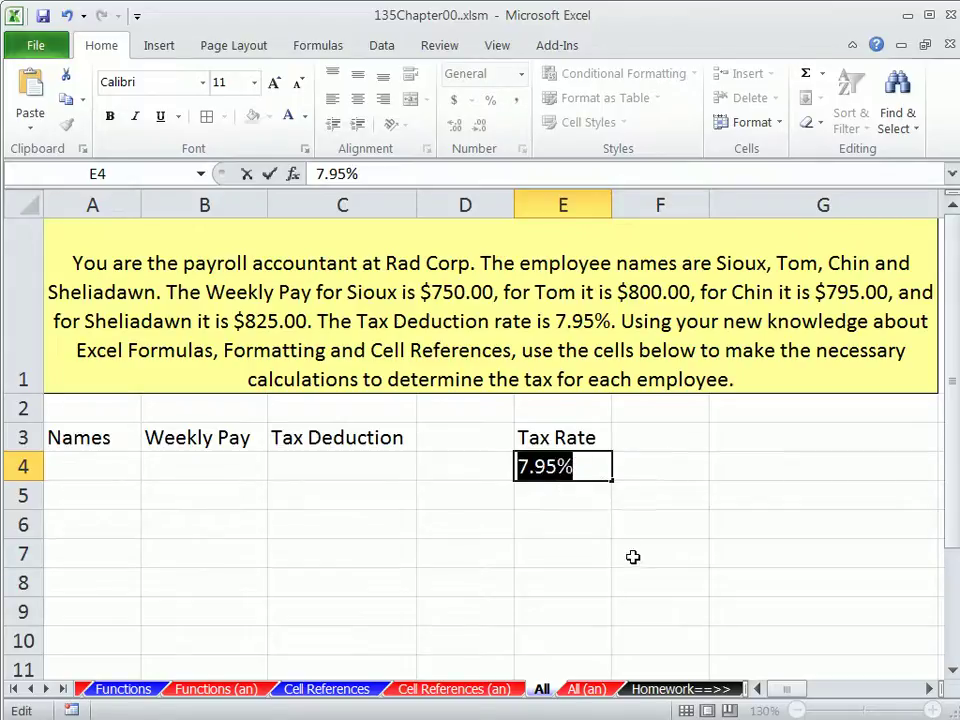
key(Return)
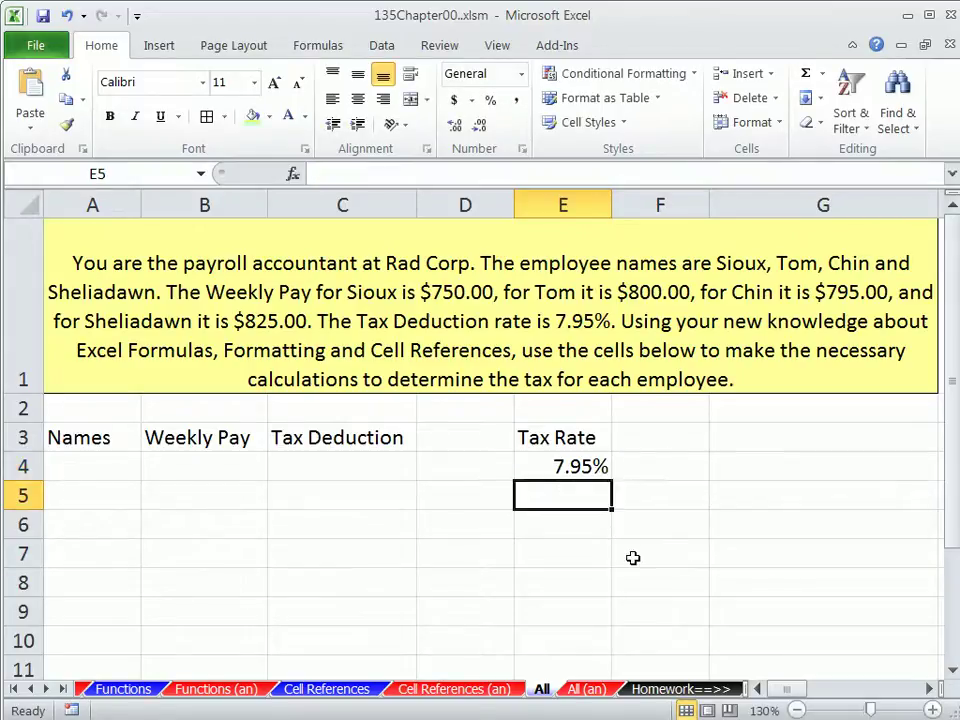
click(93, 471)
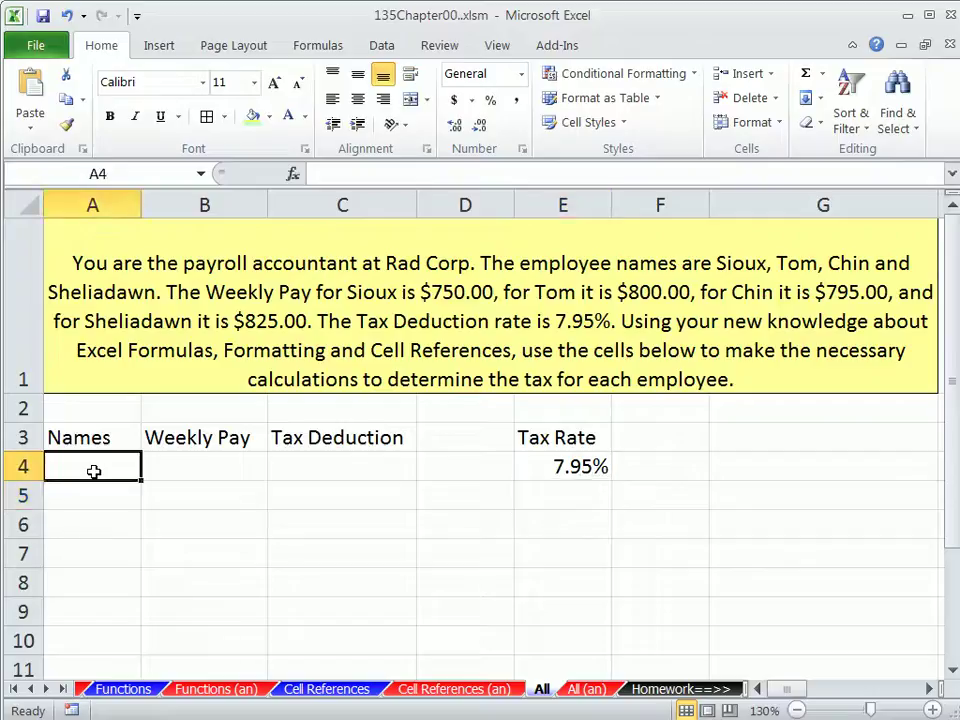
text(Sioux)
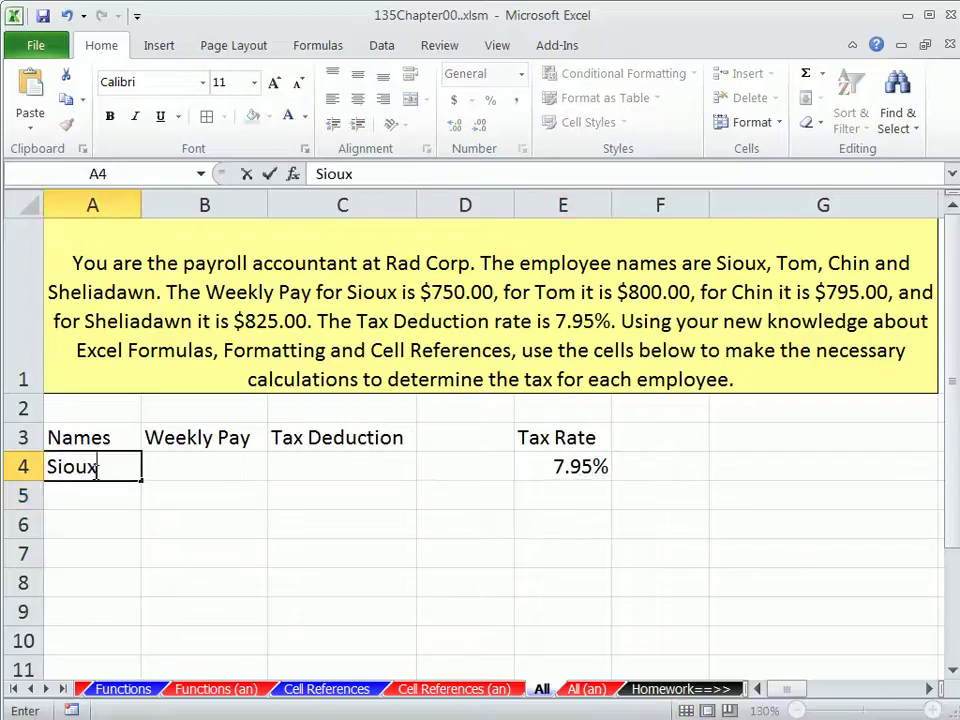
key(Return)
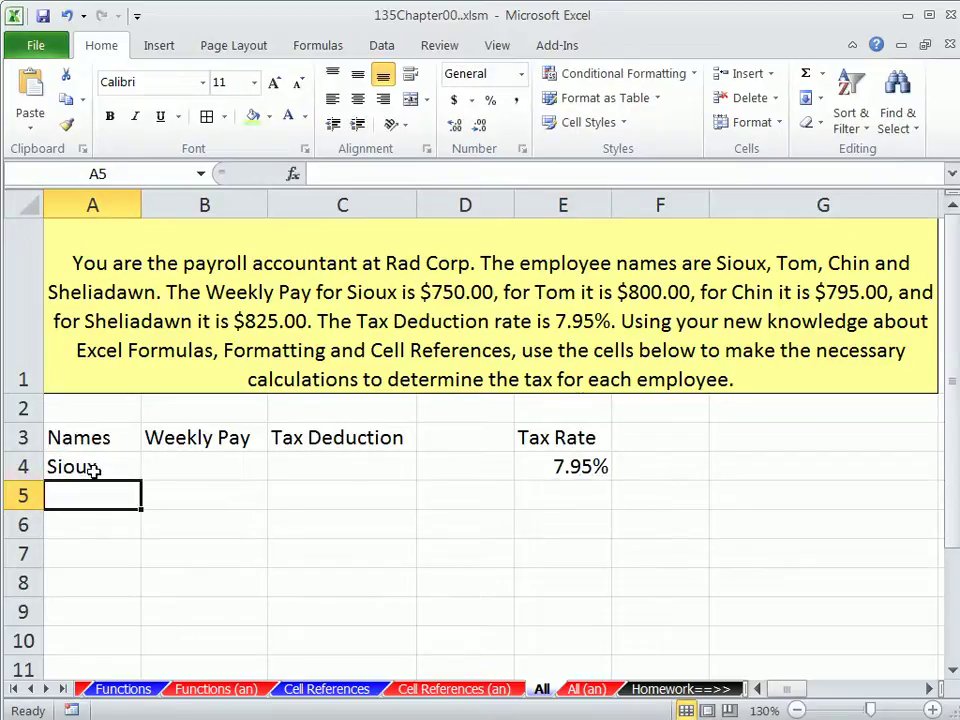
text(Tom)
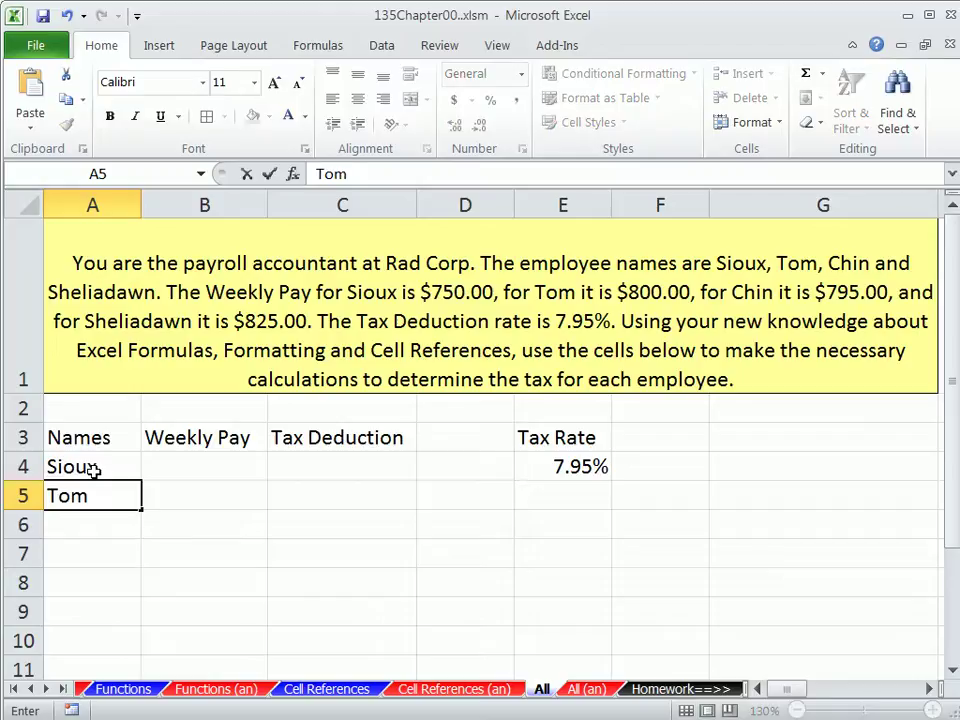
key(Return)
drag(92, 470, 148, 465)
key(Delete)
drag(90, 466, 98, 548)
drag(188, 466, 188, 578)
- With A4:B8 selected for data entry, fill the four employees' names into A4:A7 in the order given, and Total into A8
drag(81, 467, 182, 584)
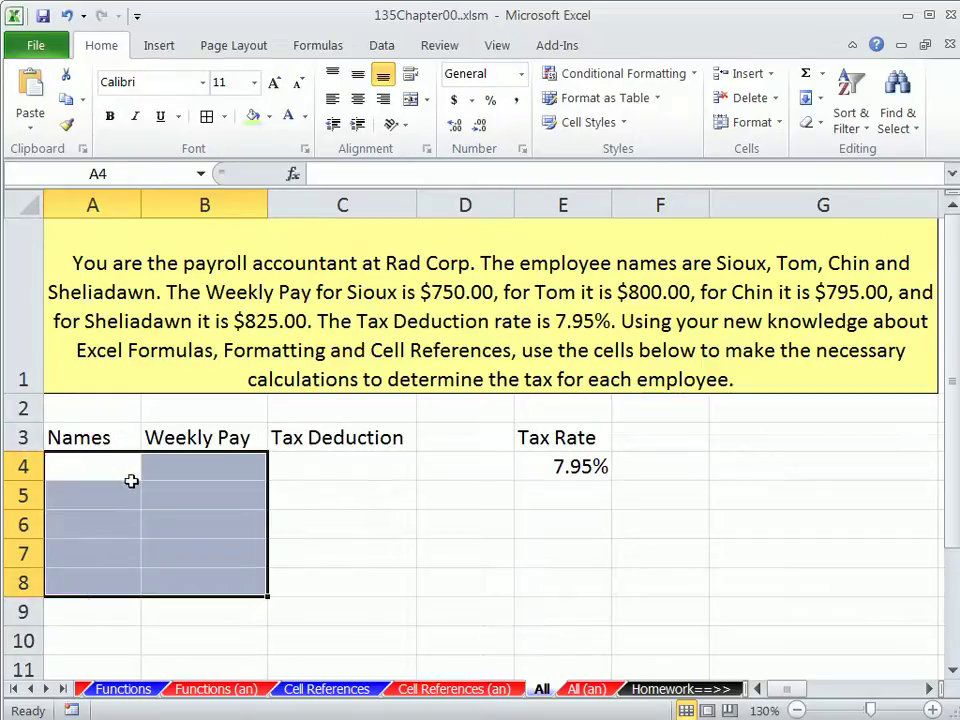
text(Sioux)
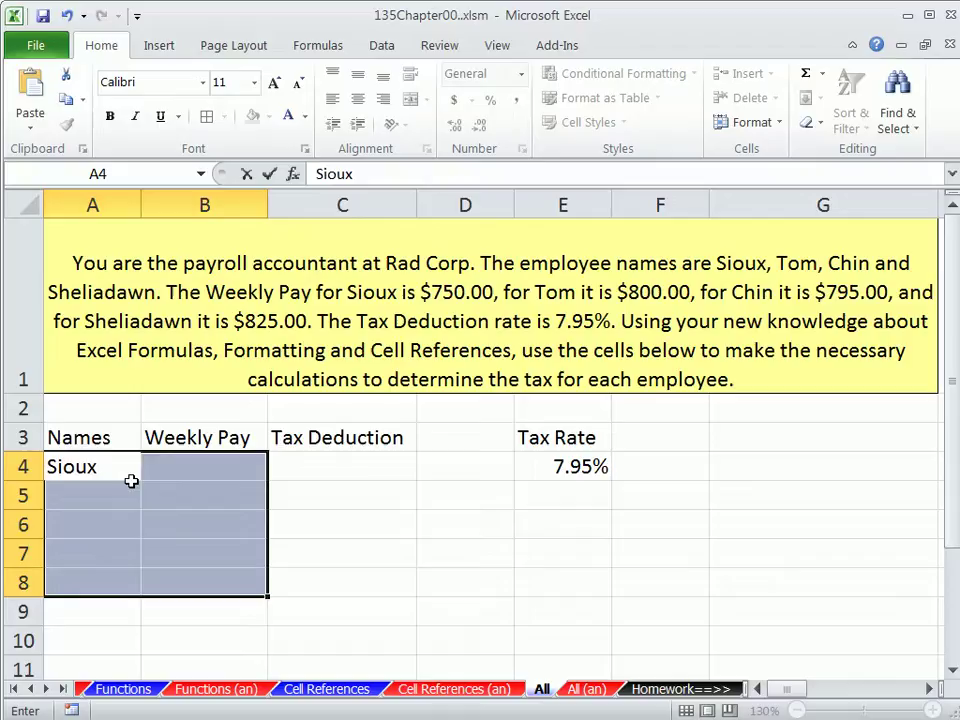
key(Return)
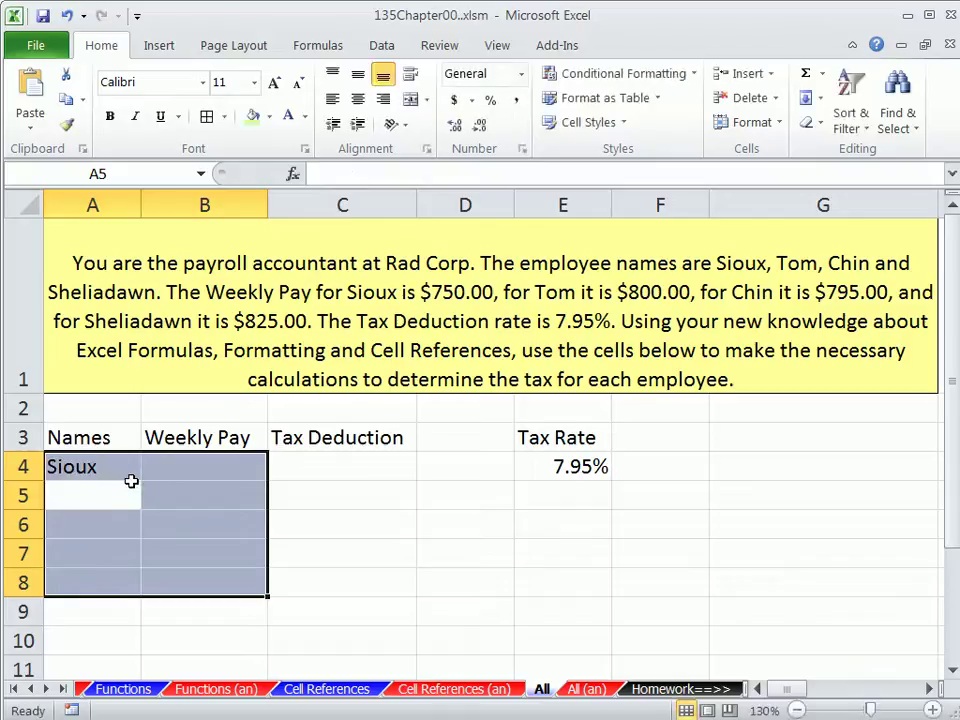
text(Tom)
key(Return)
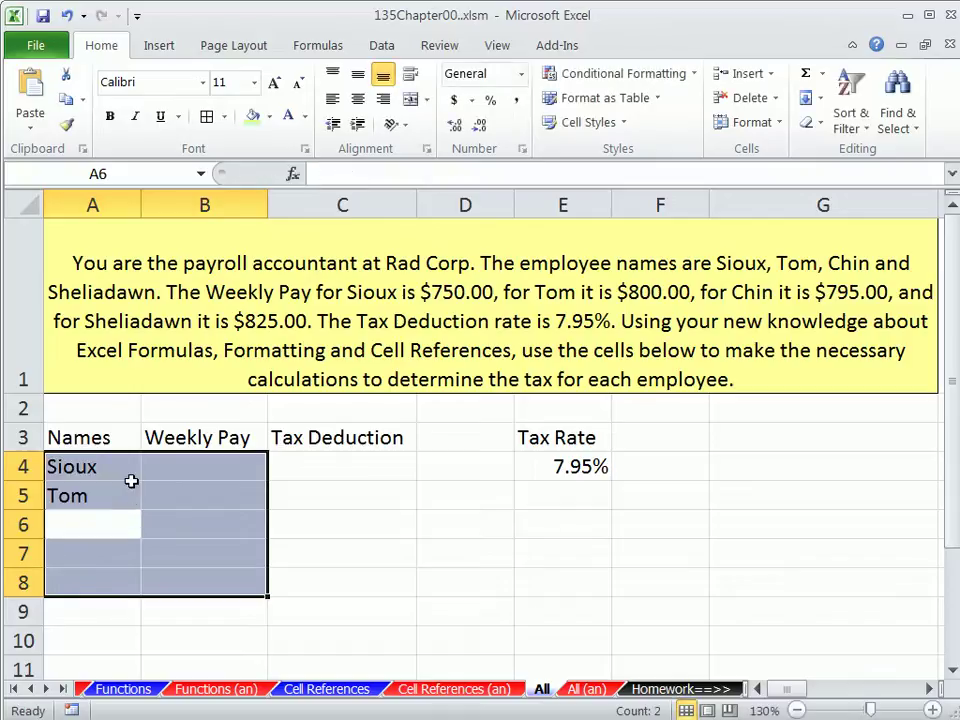
text(Chin)
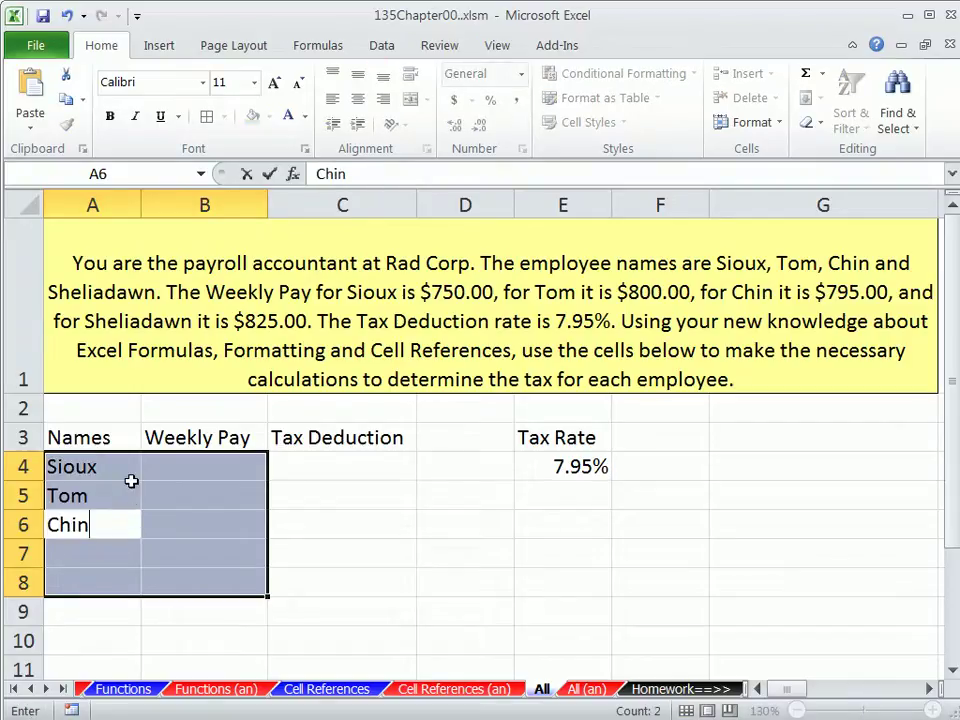
key(Return)
text(S)
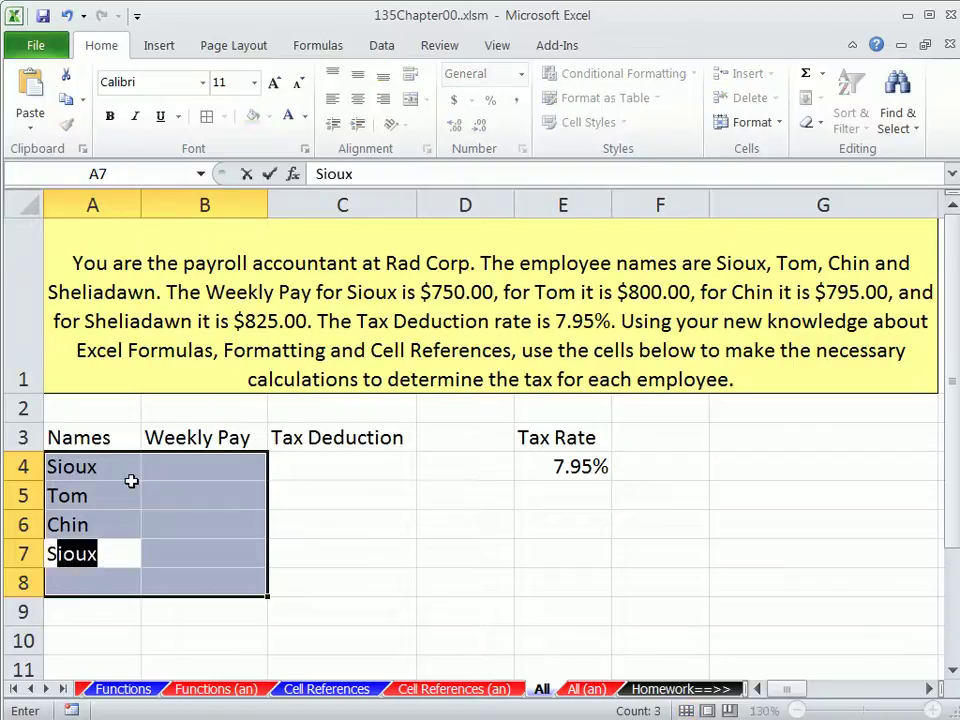
text(heliad)
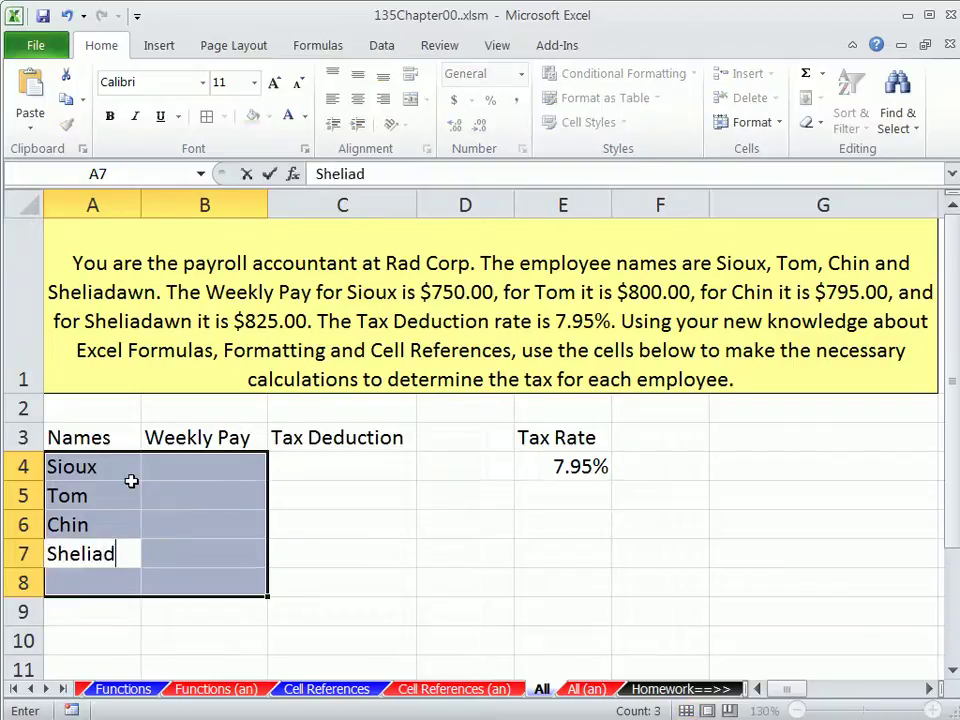
text(awn)
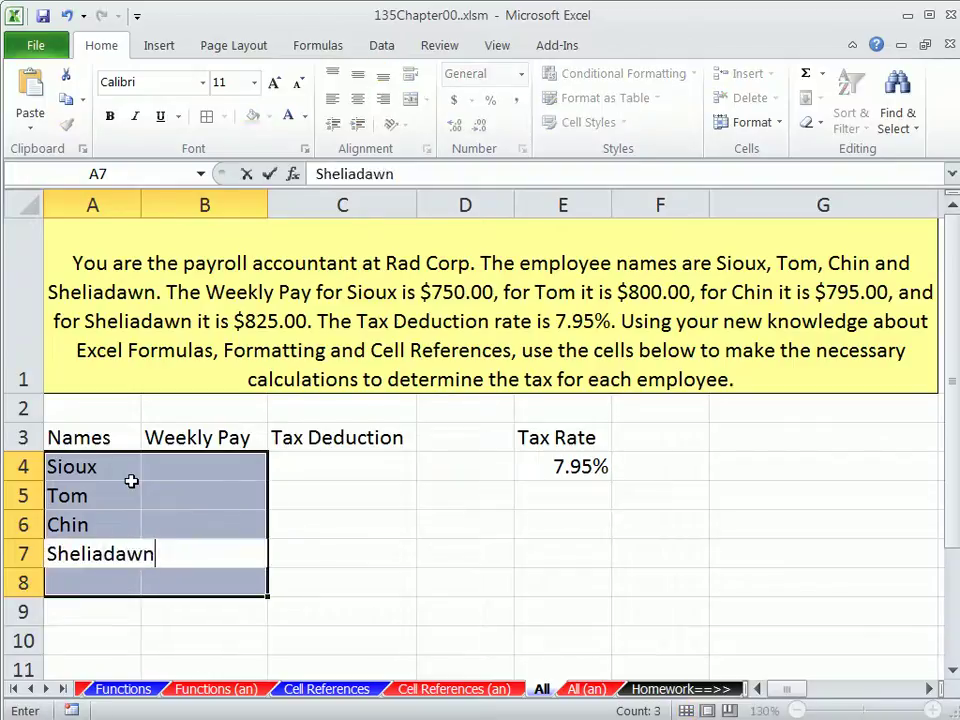
key(Return)
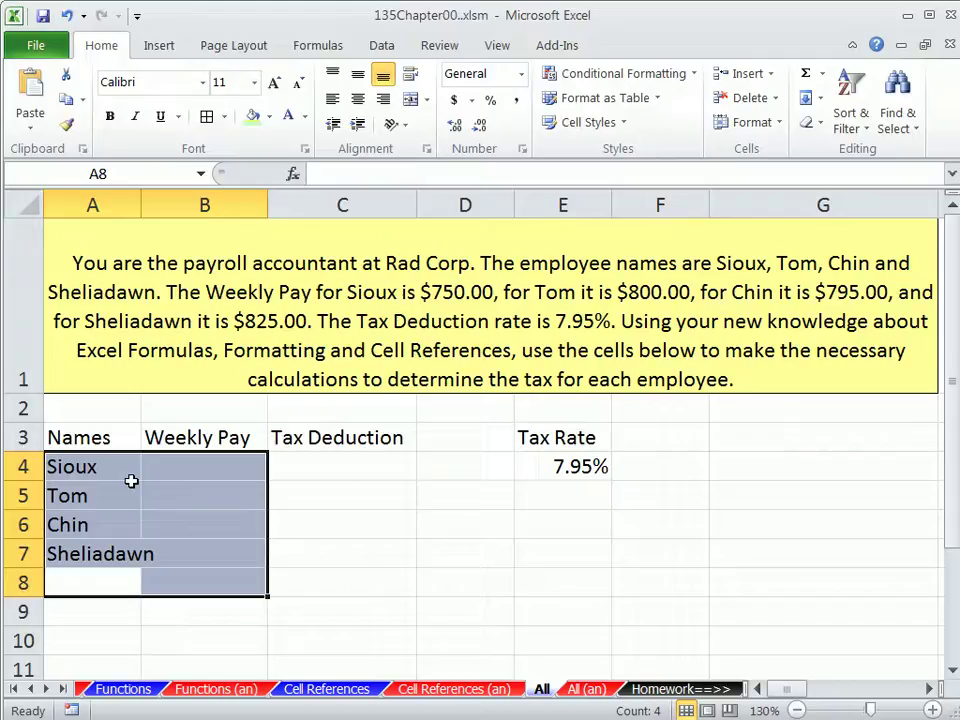
text(Total)
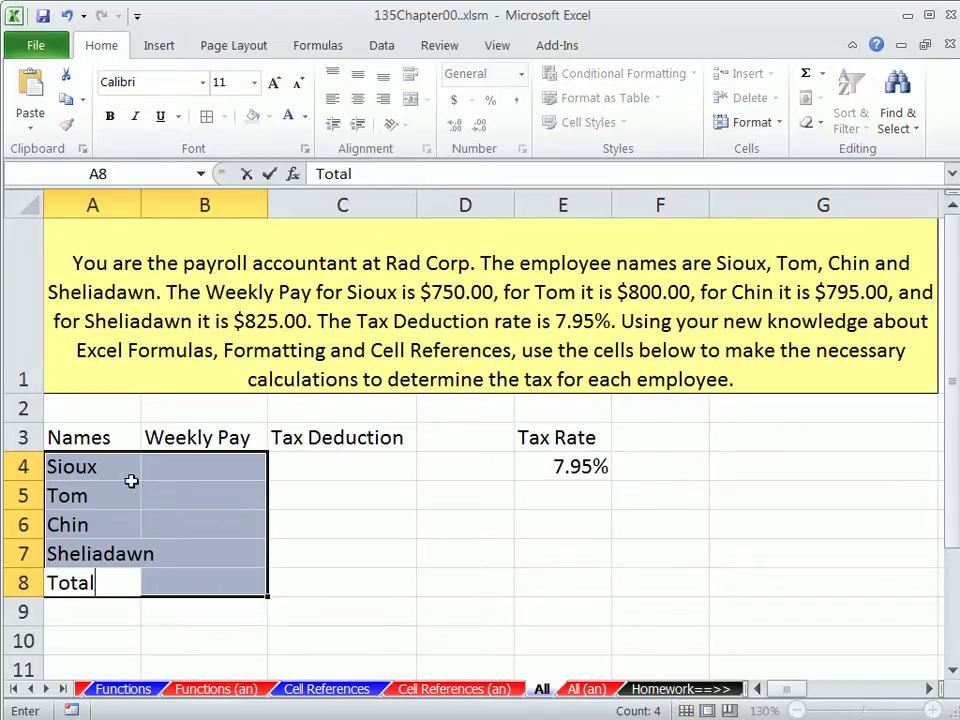
key(Return)
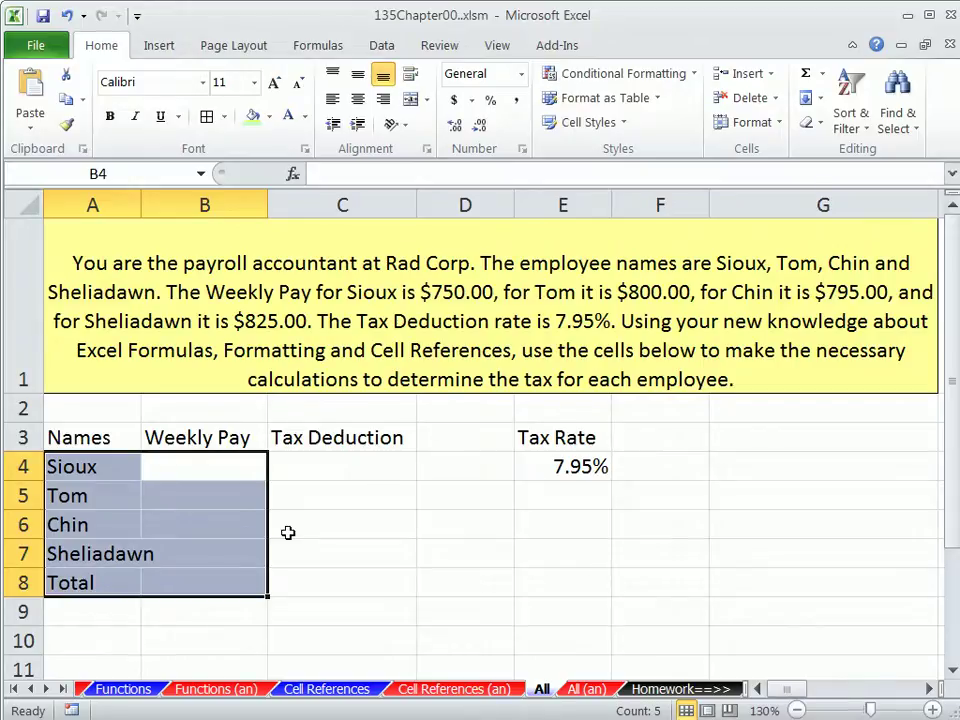
- Enter the weekly pay amounts 750, 800, 795 and 825 into B4:B7, beside the employees' names
text(750)
key(Return)
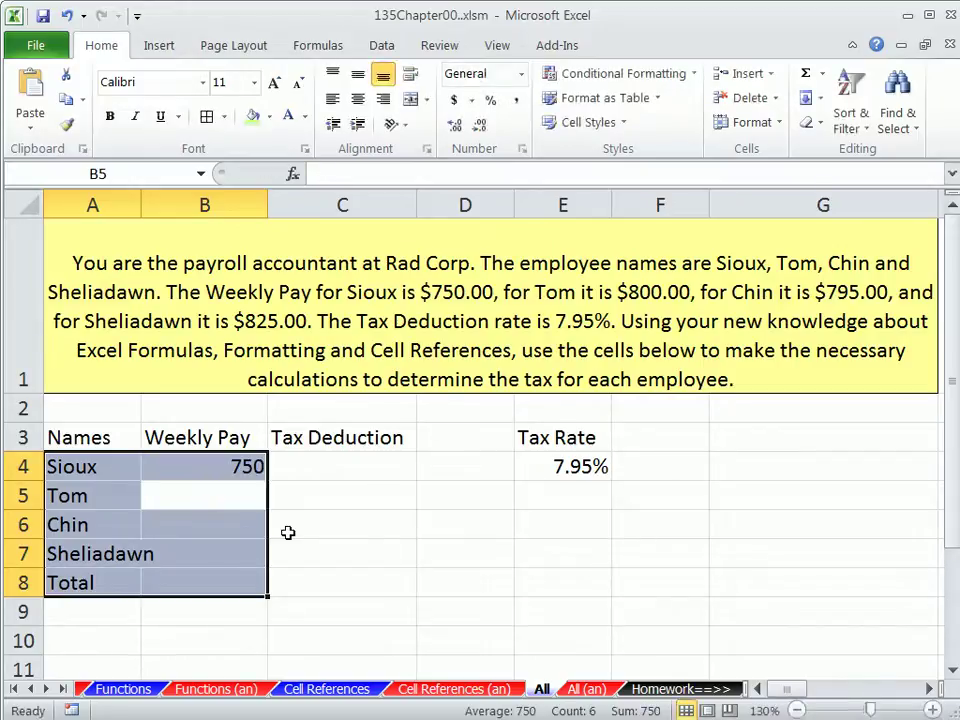
text(800)
key(Return)
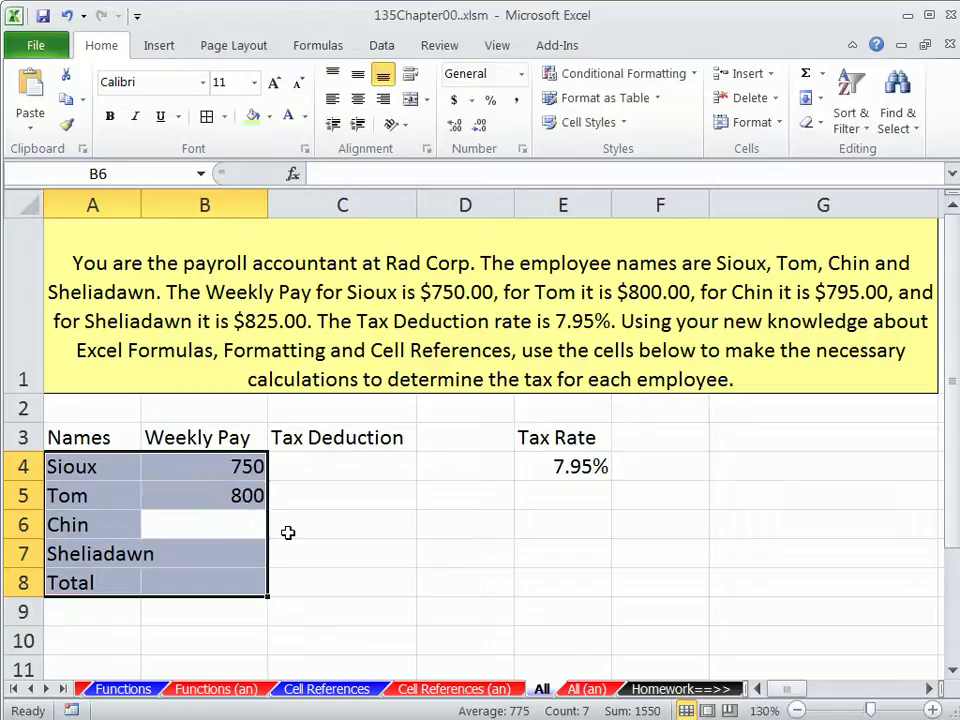
text(795)
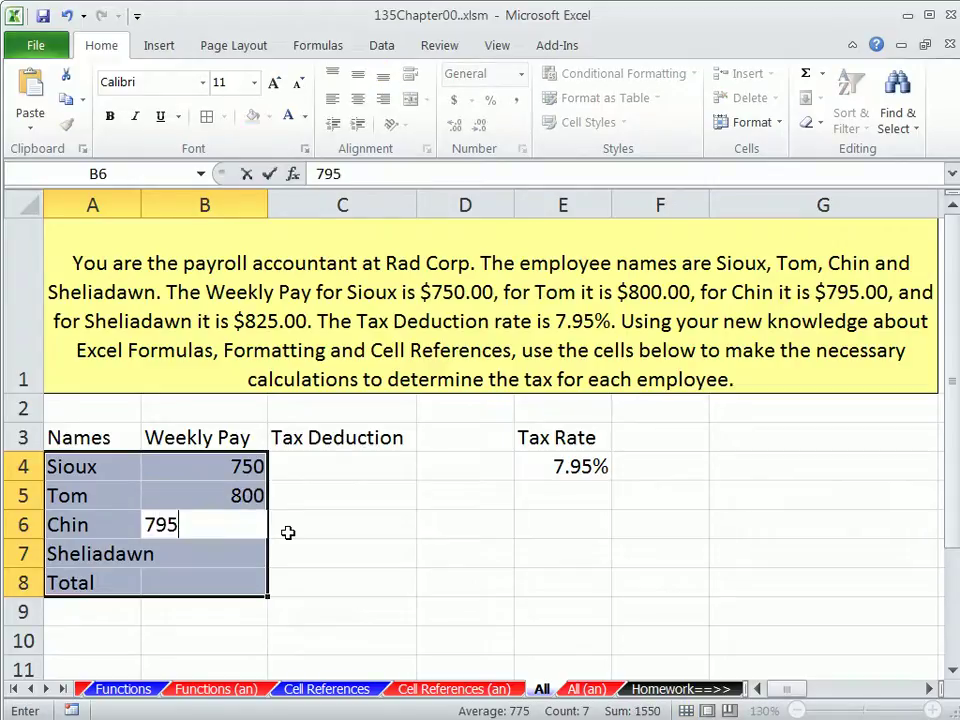
key(Return)
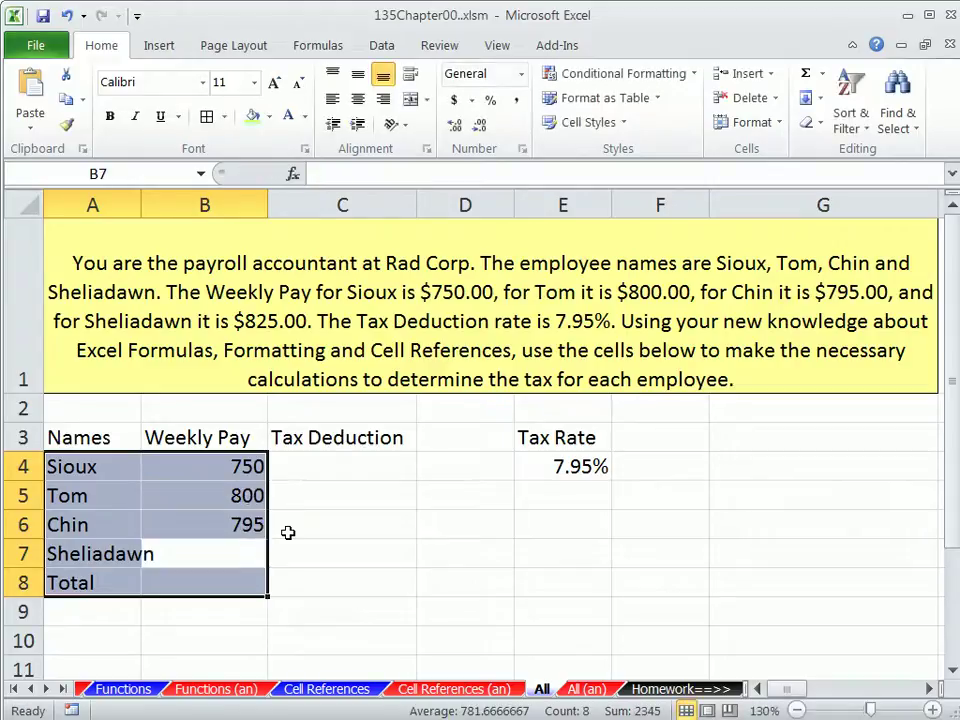
text(825)
key(Return)
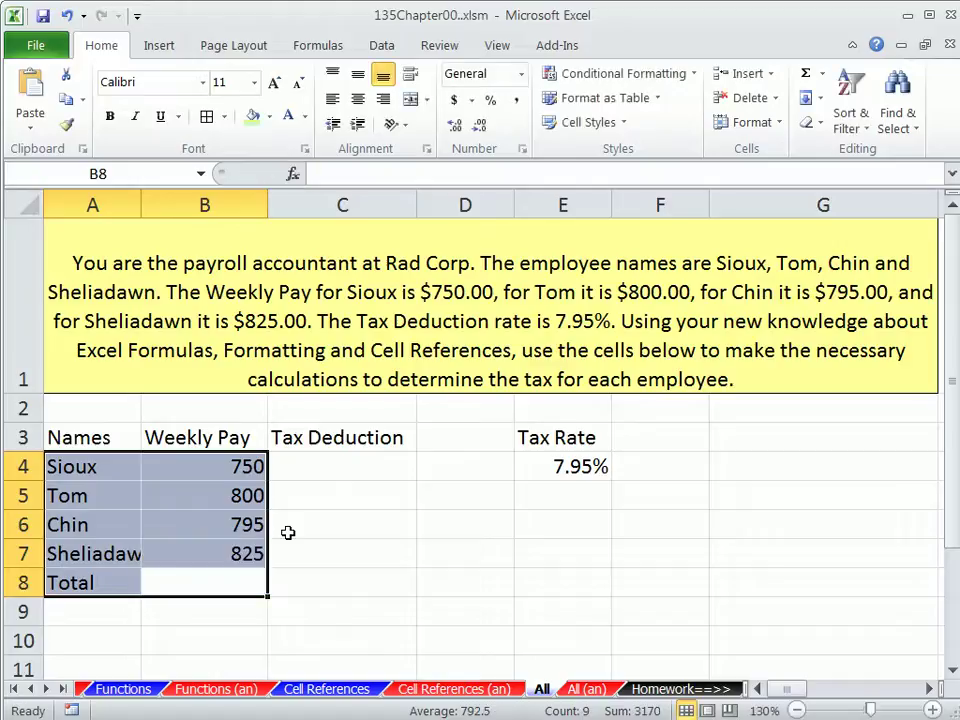
- Format the pay and tax deduction cells B4:C8 as Currency with two decimals
click(232, 588)
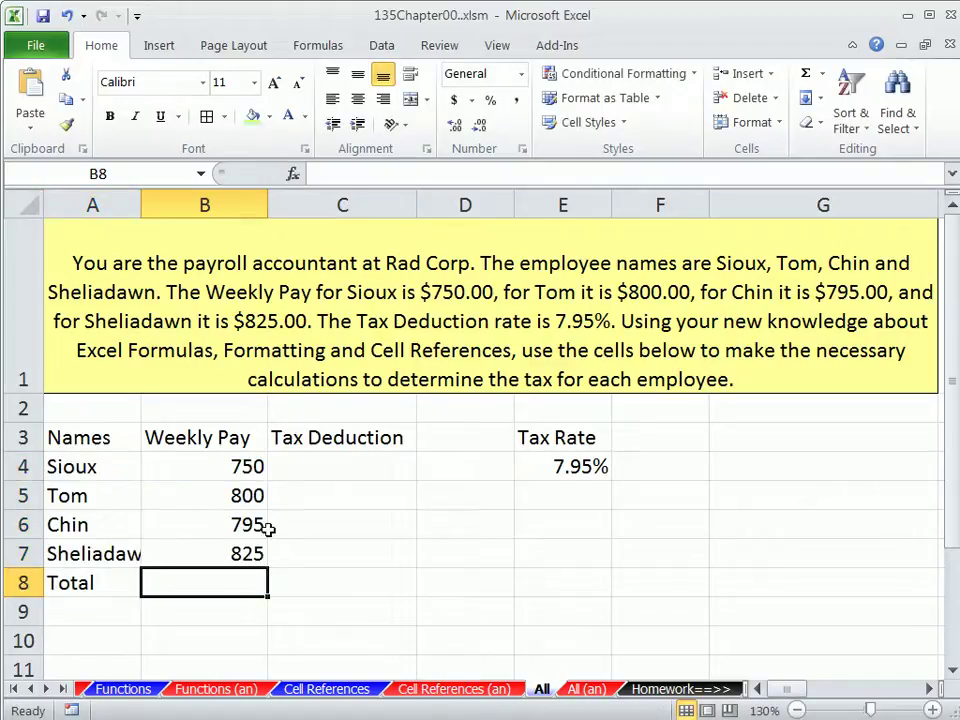
drag(219, 466, 233, 583)
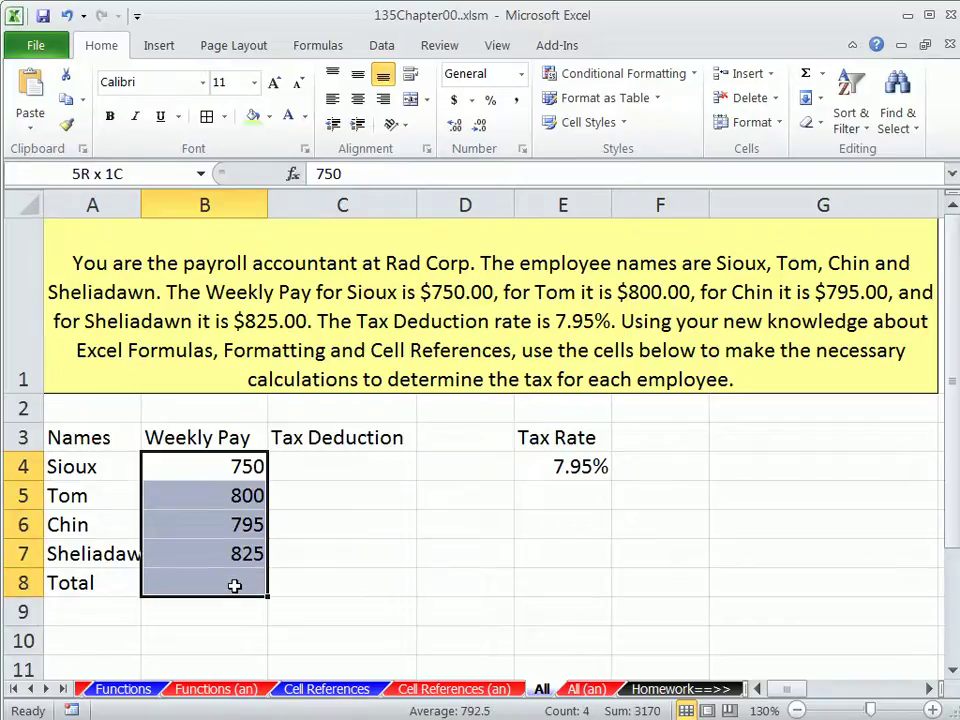
drag(234, 586, 326, 587)
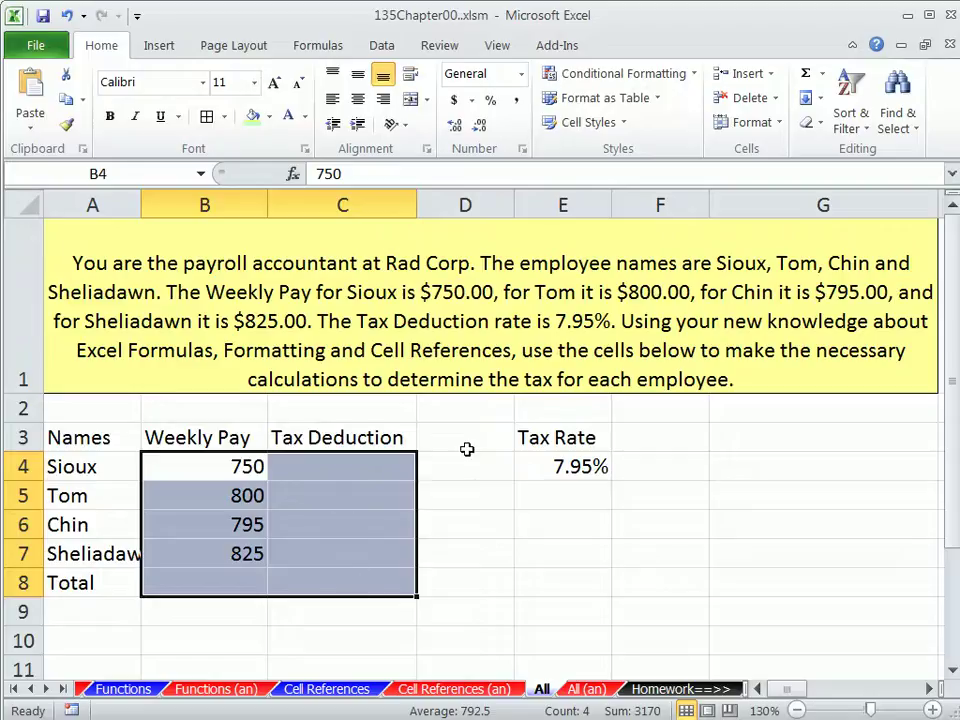
click(520, 73)
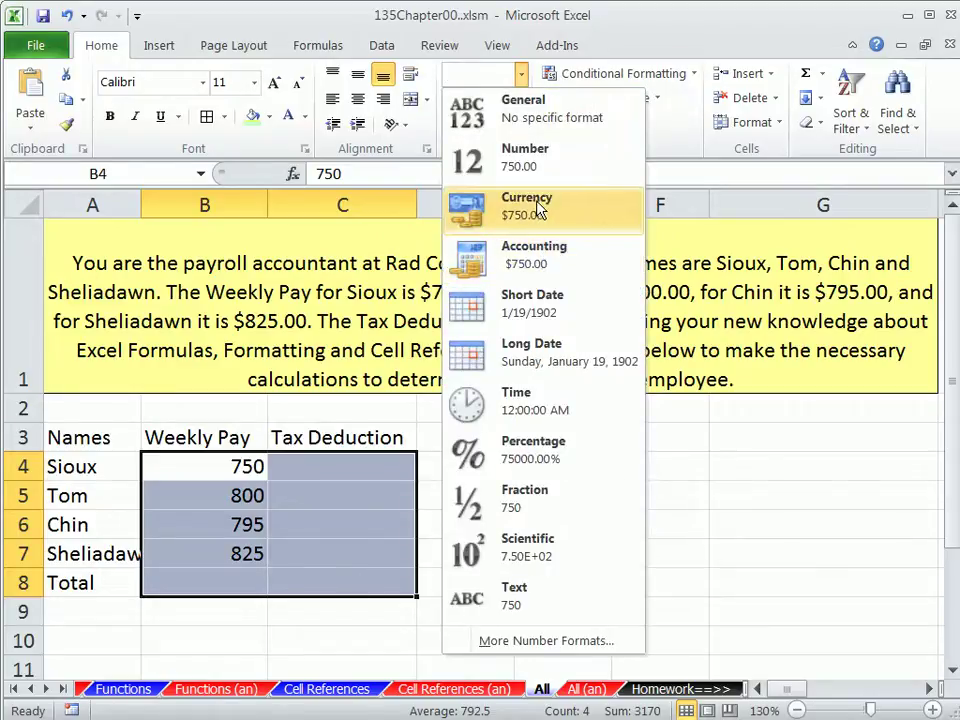
click(287, 457)
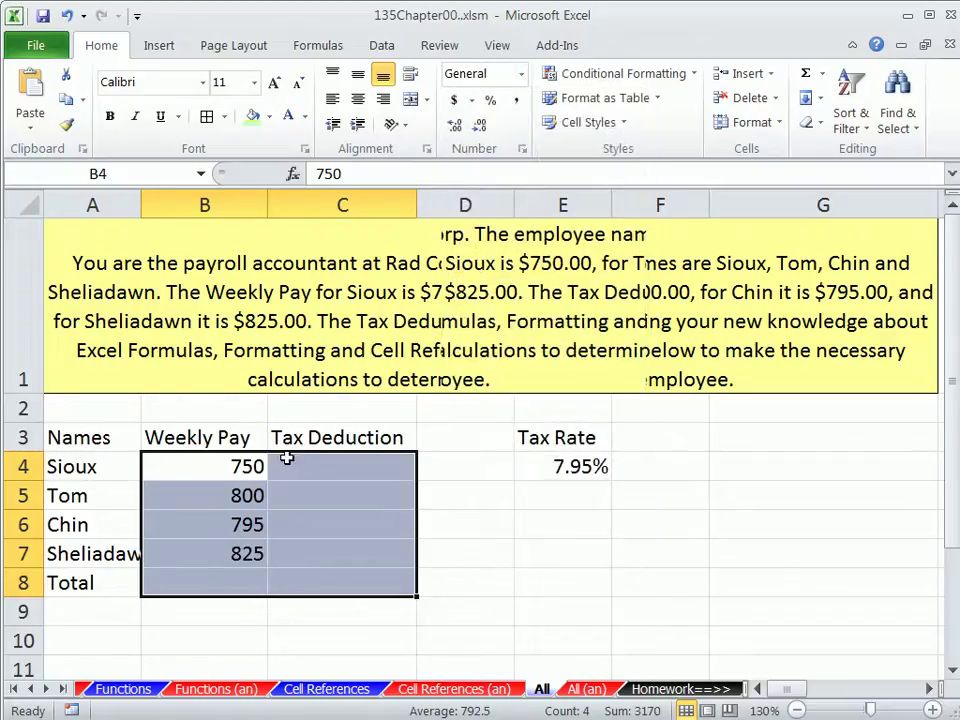
key(ctrl+shift+4)
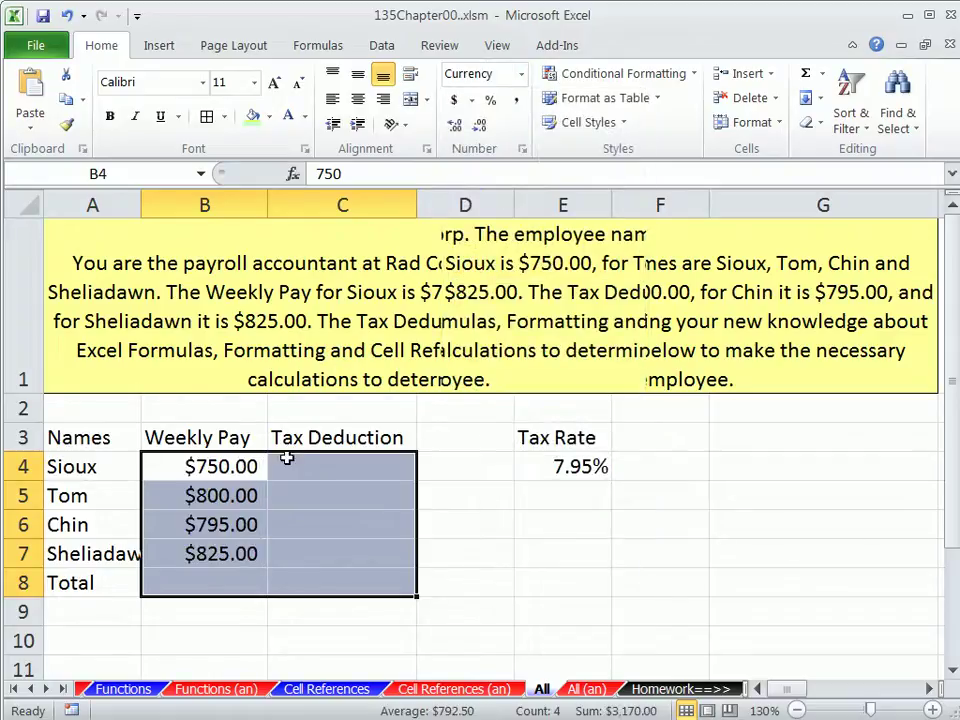
- Widen column A to fit the longest name and total the weekly pay in B8 with =SUM(B4:B7)
click(221, 583)
drag(141, 205, 166, 206)
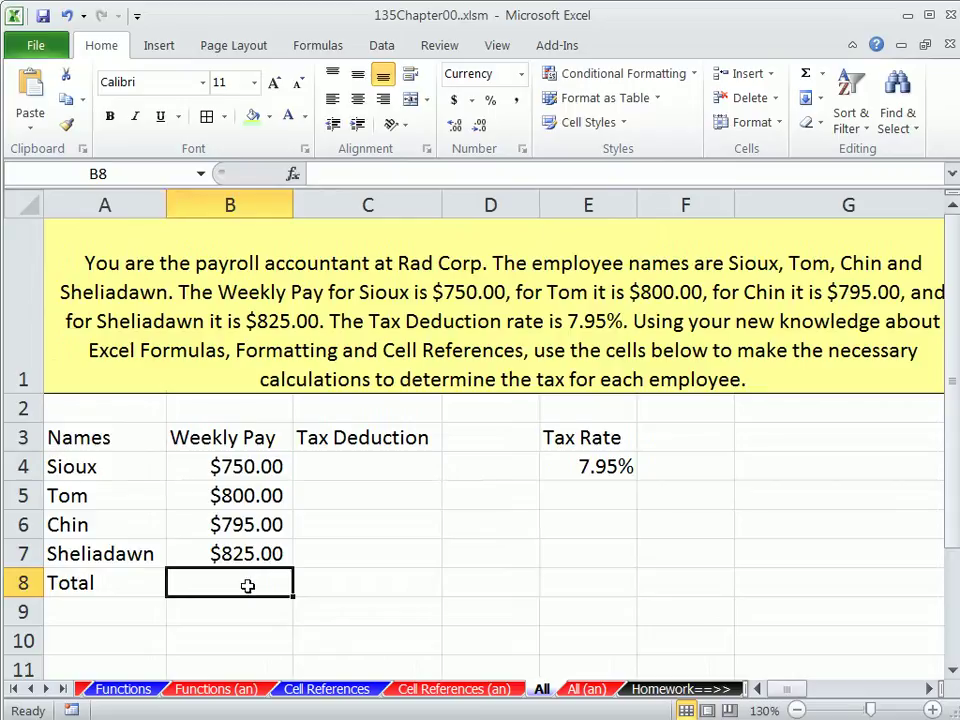
key(alt+equal)
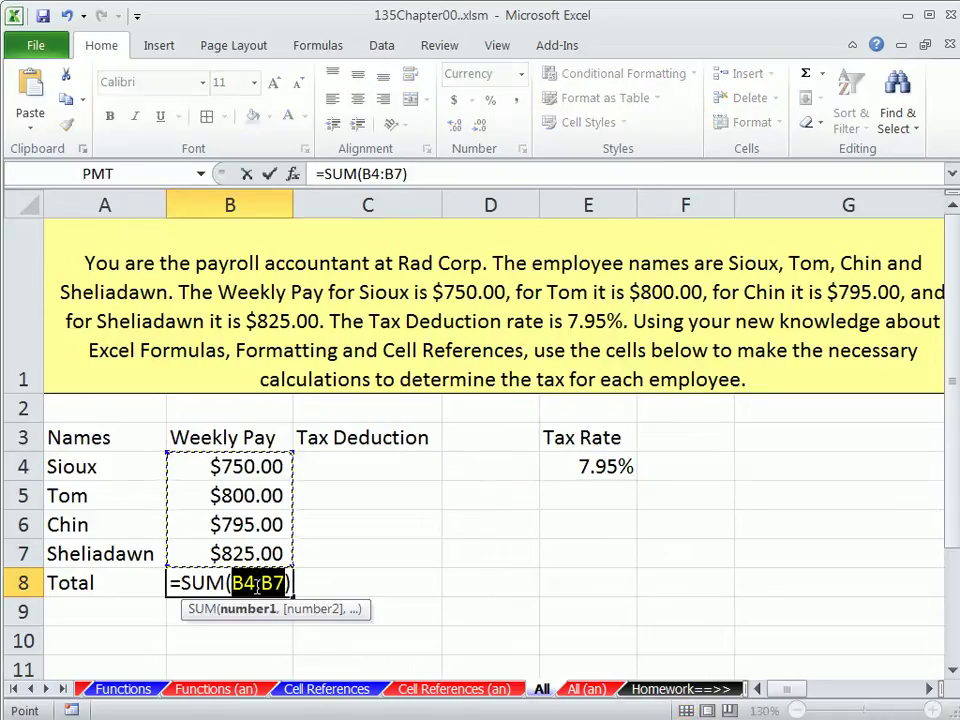
key(Tab)
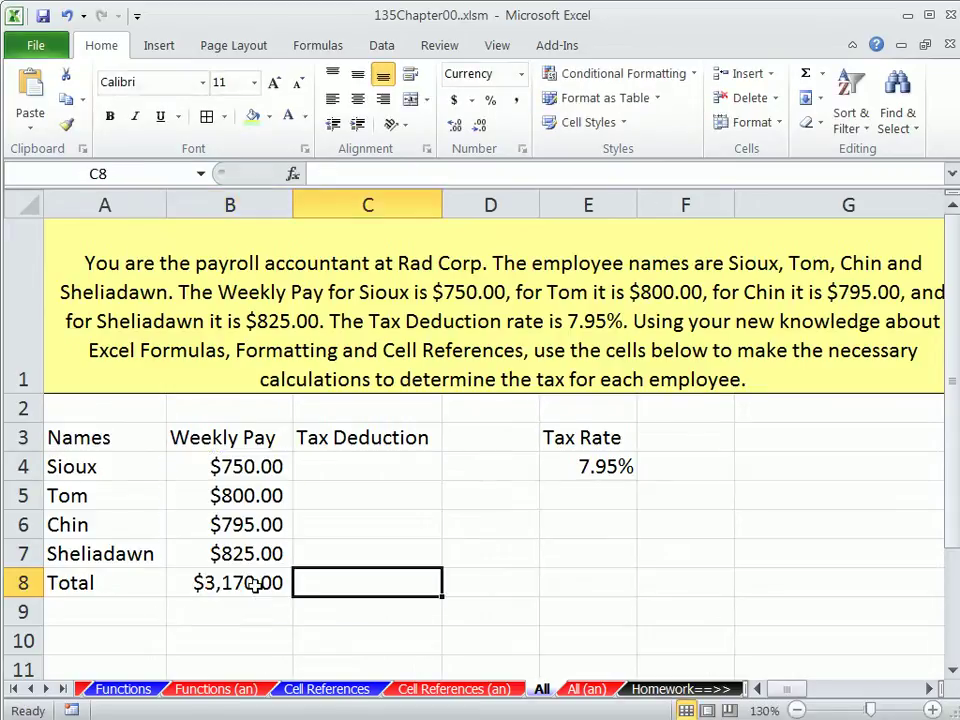
- Enter =B4*$E$4 in C4 to calculate the tax deduction, and copy the formula down through C7
click(358, 475)
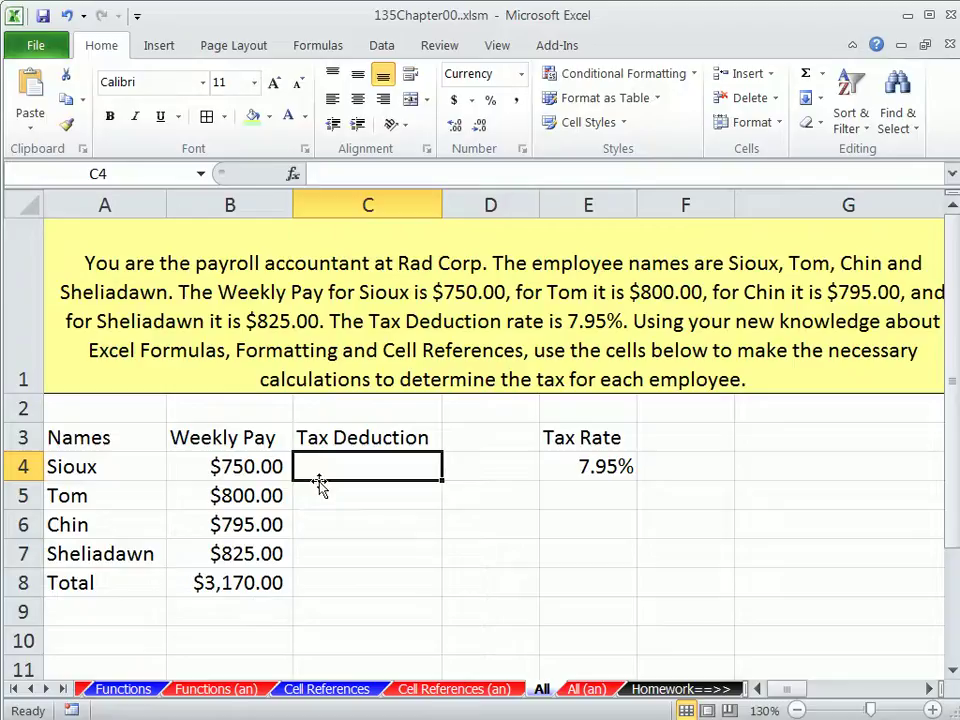
text(=)
click(259, 468)
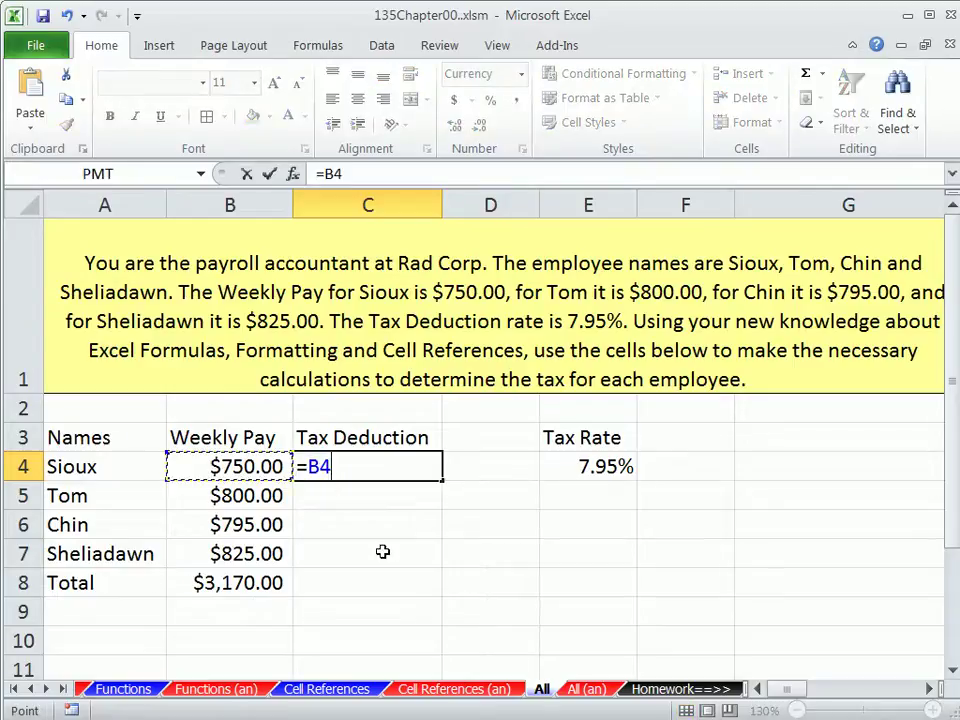
text(*)
click(582, 468)
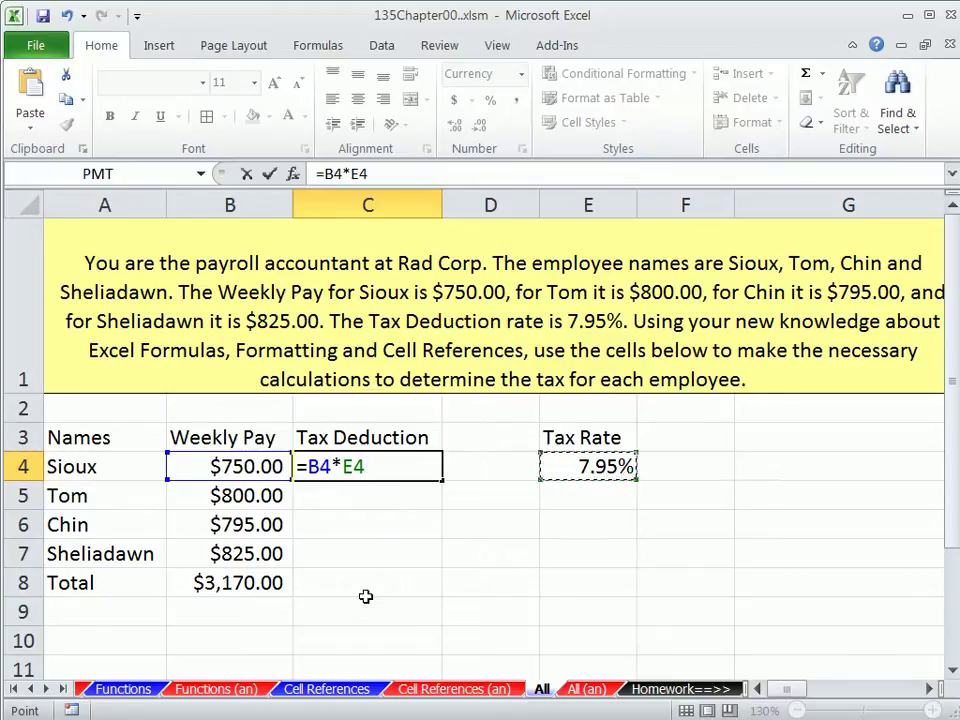
key(F4)
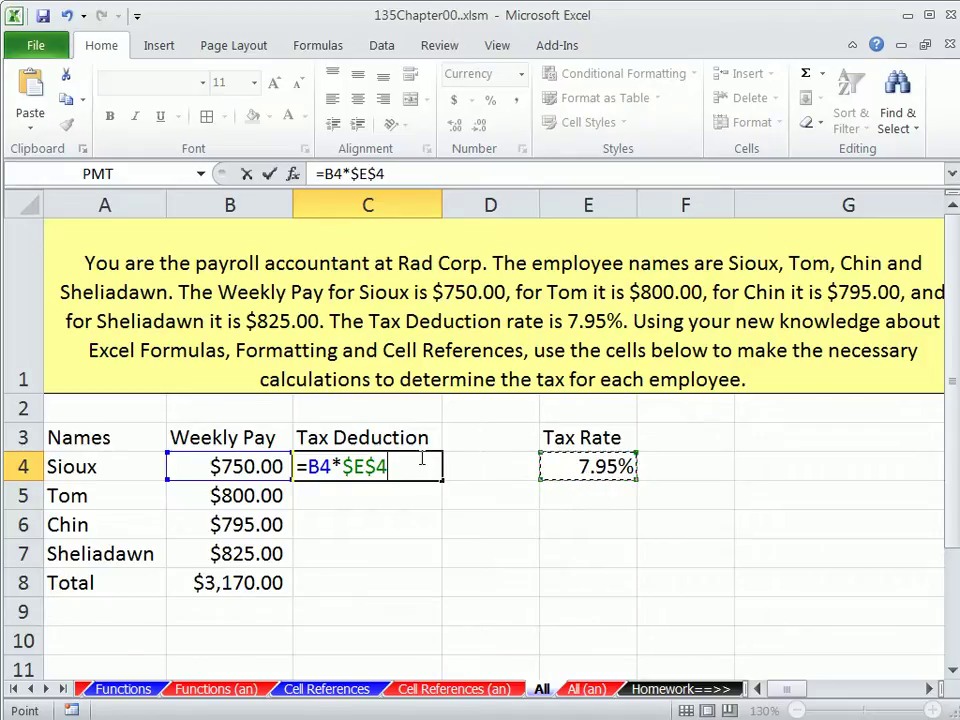
key(ctrl+Return)
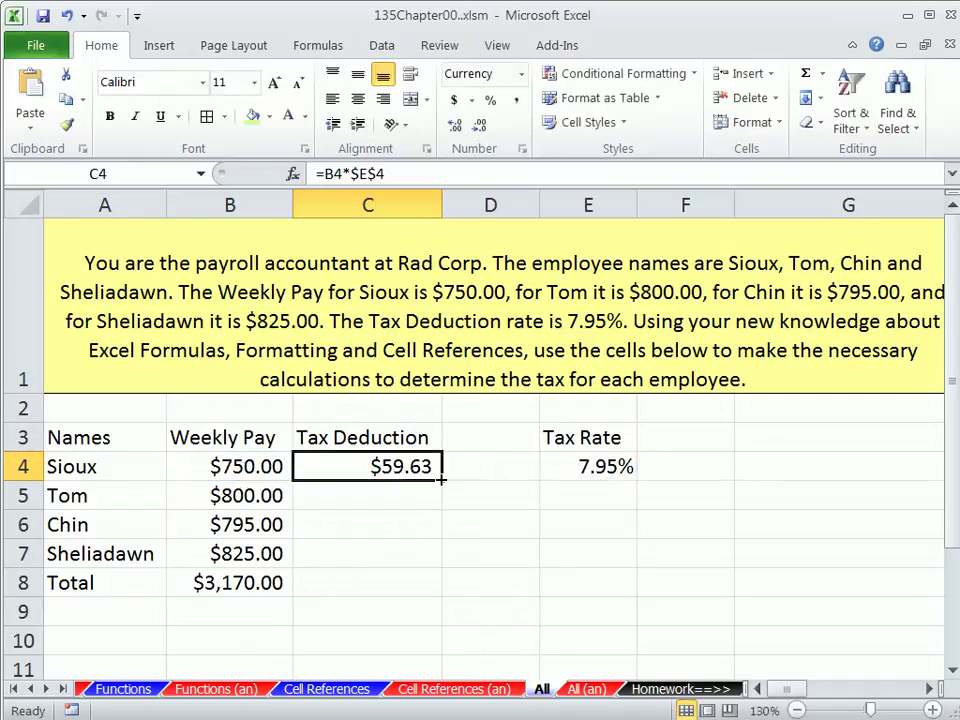
drag(441, 480, 443, 567)
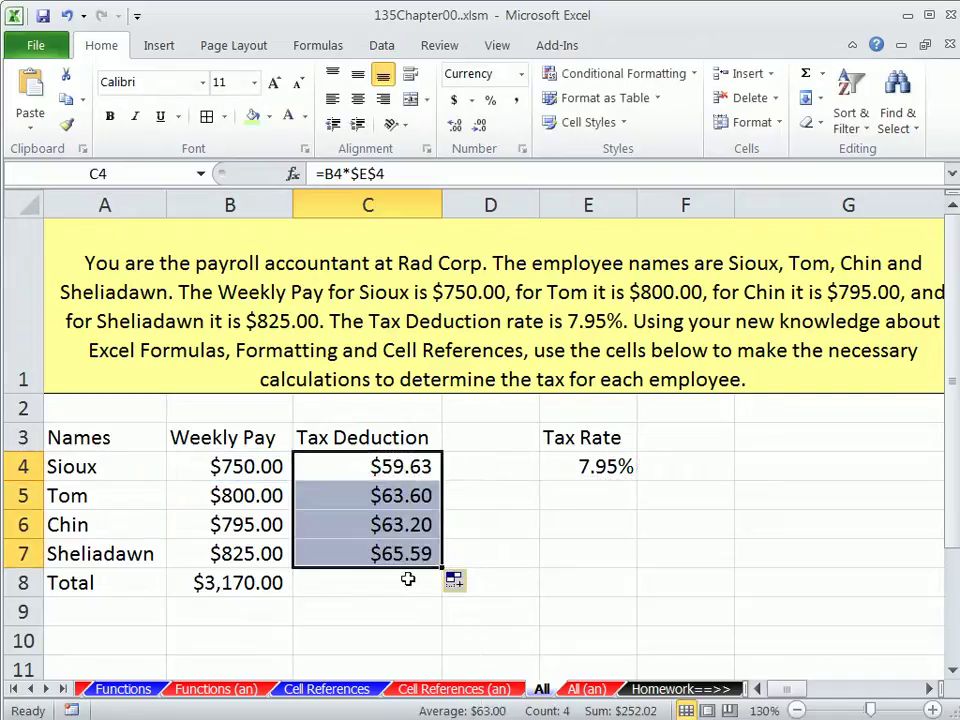
- Check the SUM formula in B8 and copy it across to C8 to total the tax deductions
click(230, 585)
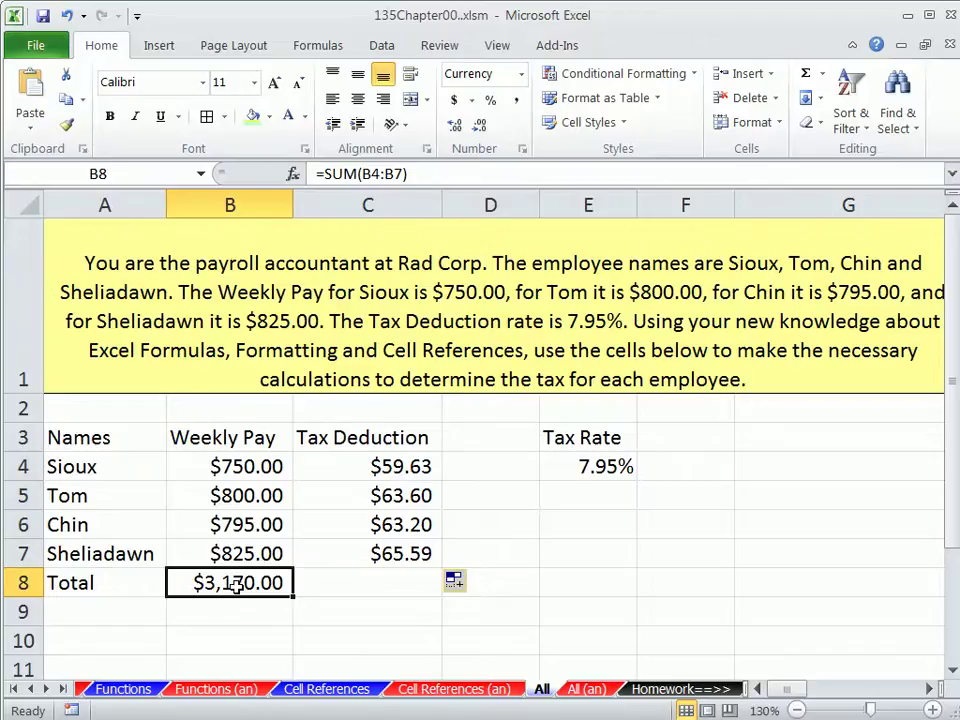
double_click(237, 585)
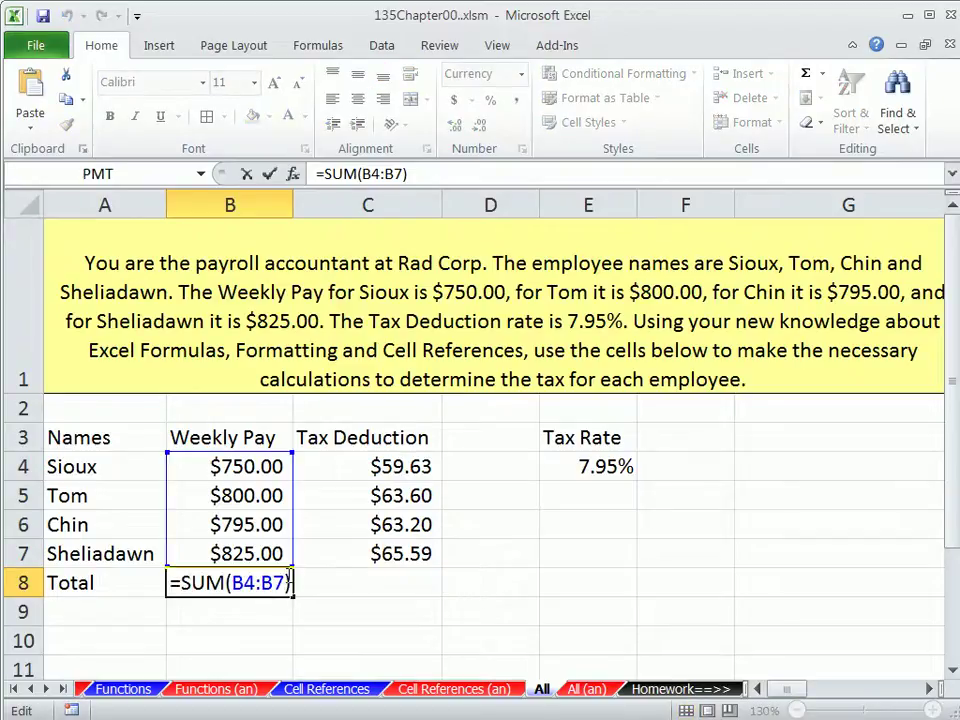
key(Escape)
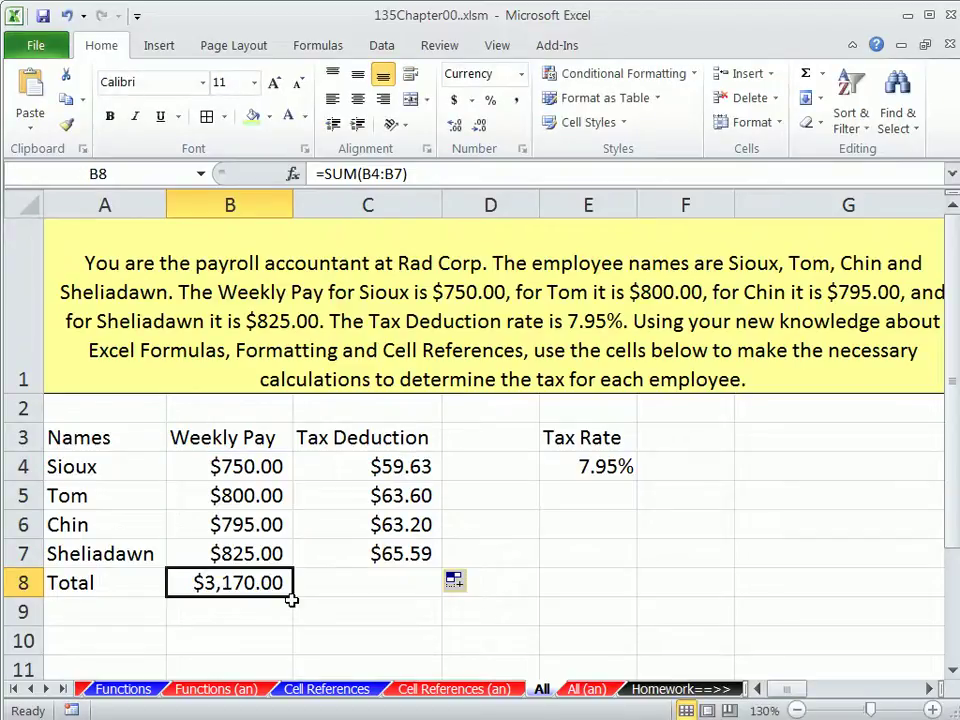
drag(292, 598, 385, 600)
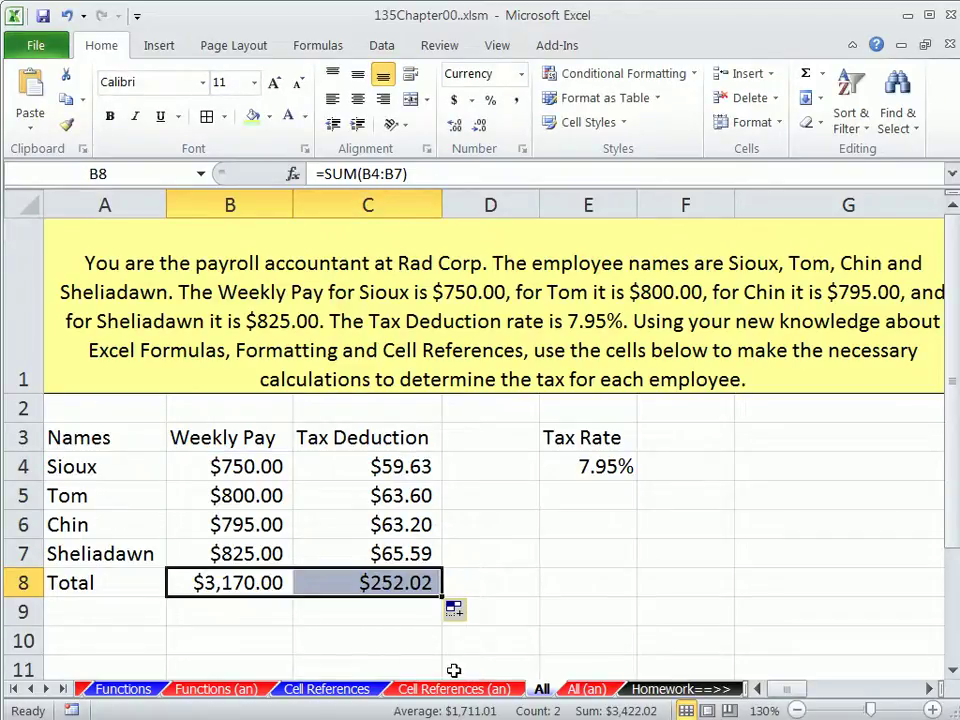
click(227, 581)
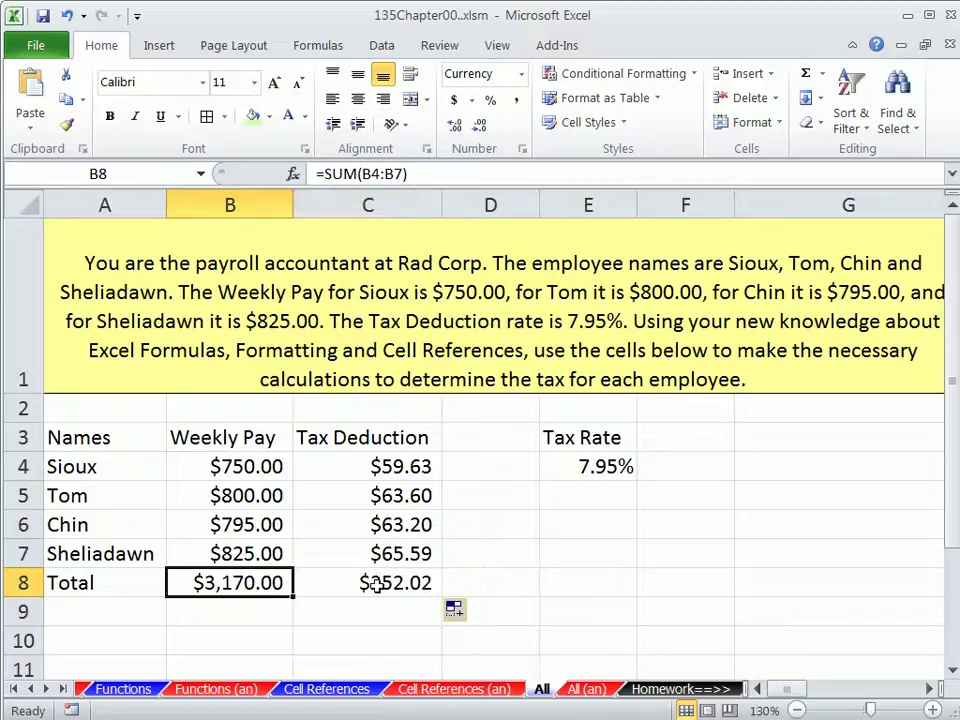
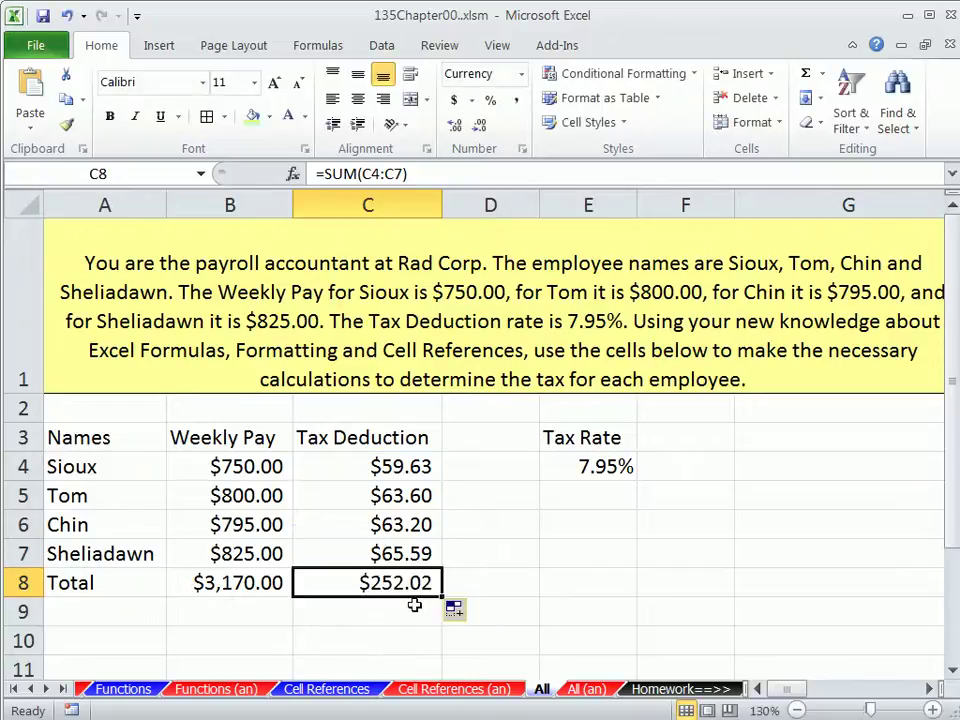
- Apply all borders to the table A3:C8 and give its headings A3:C3 a dark blue fill with white text
drag(75, 433, 375, 582)
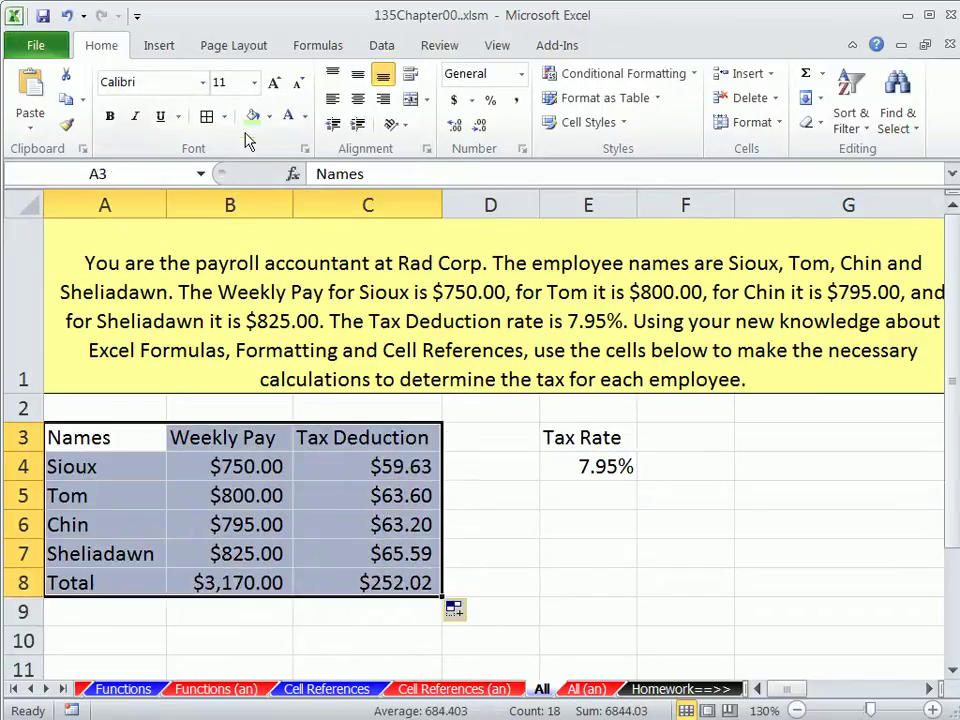
click(206, 116)
drag(124, 439, 315, 439)
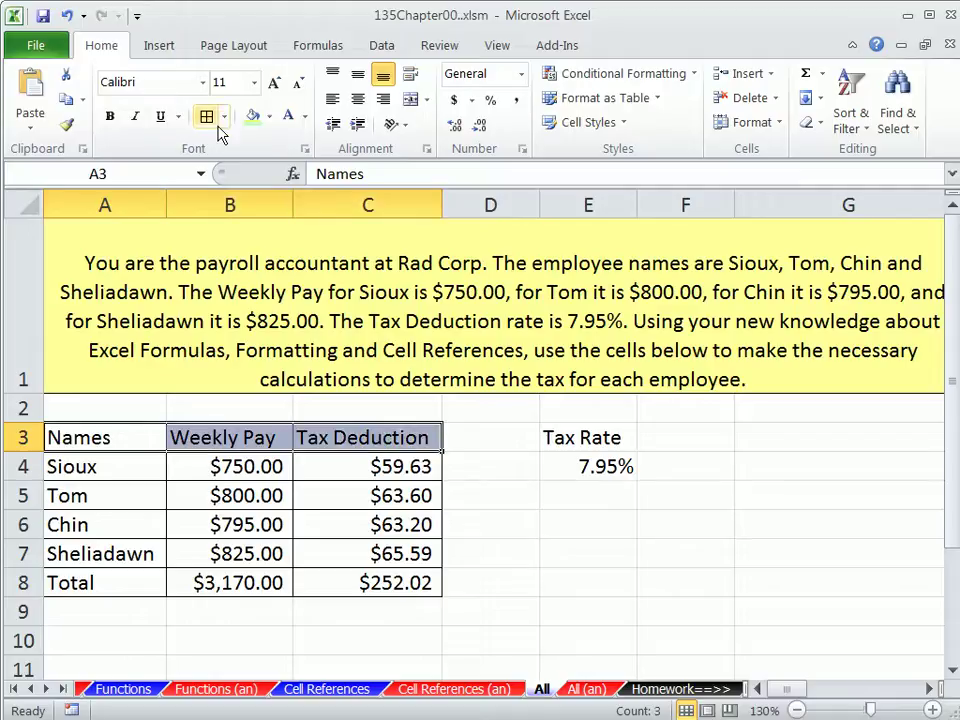
click(268, 118)
click(399, 281)
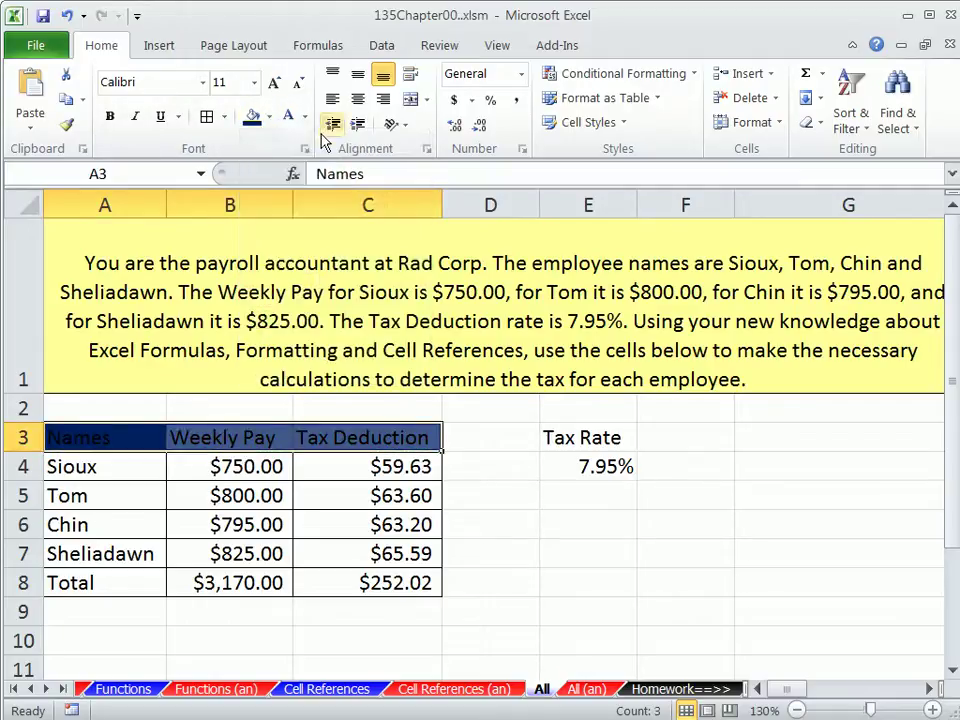
click(289, 117)
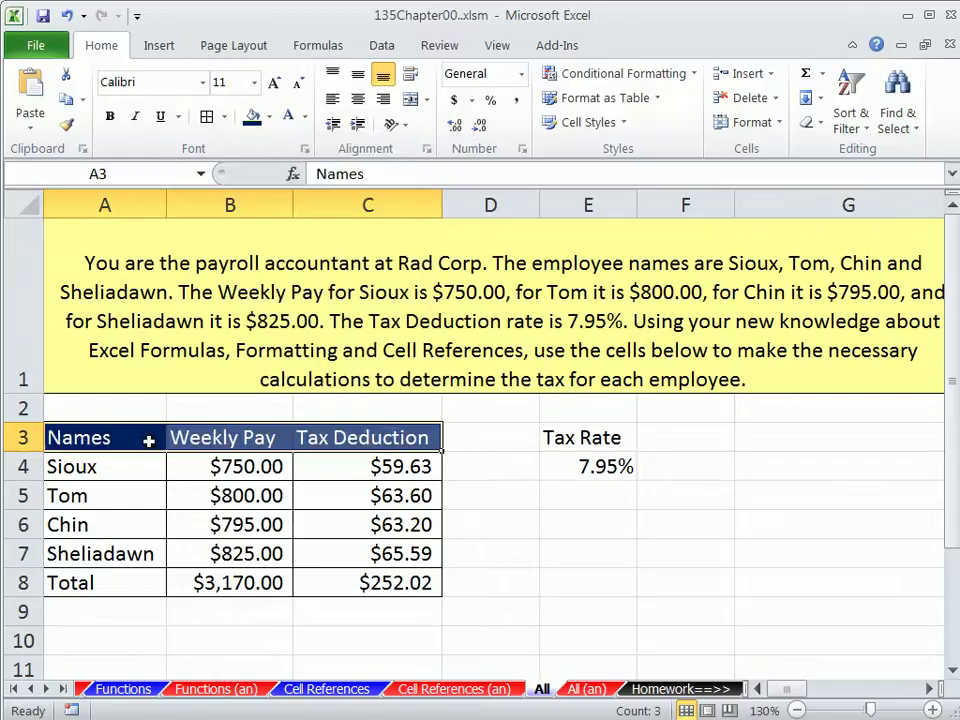
- Give the Tax Rate label in E3 a red fill with white text, and apply all borders to E3:E4
click(588, 437)
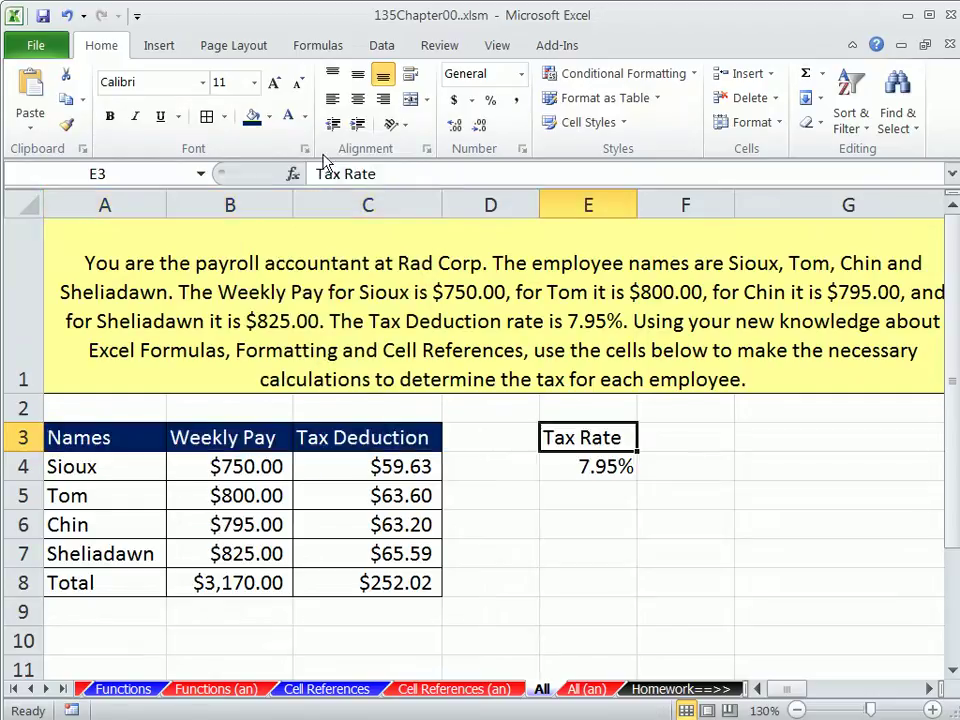
click(268, 117)
click(268, 281)
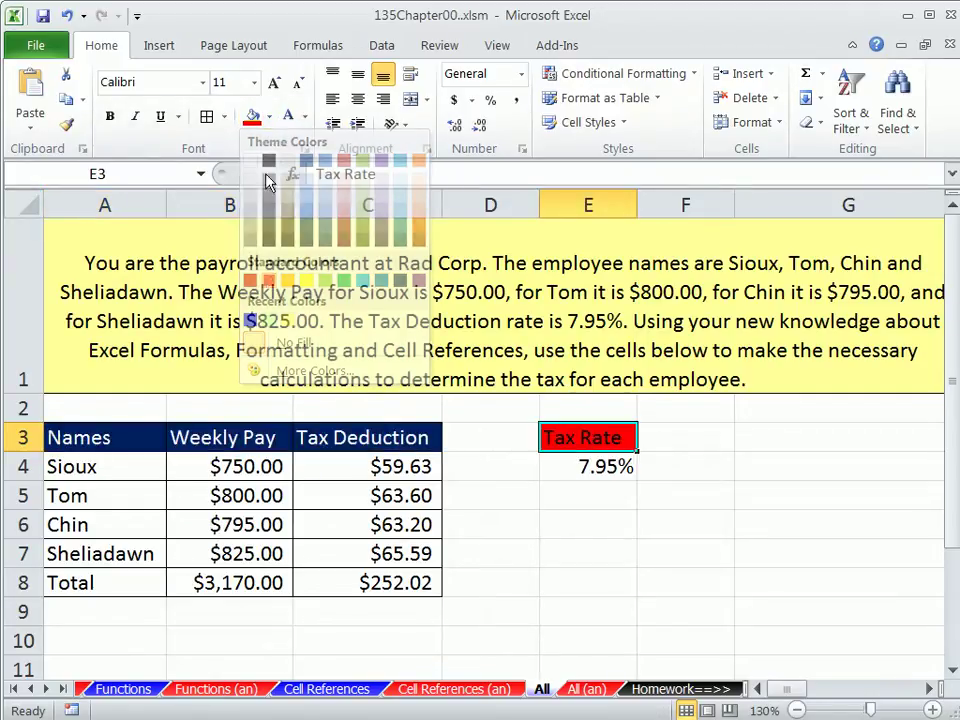
drag(566, 432, 588, 466)
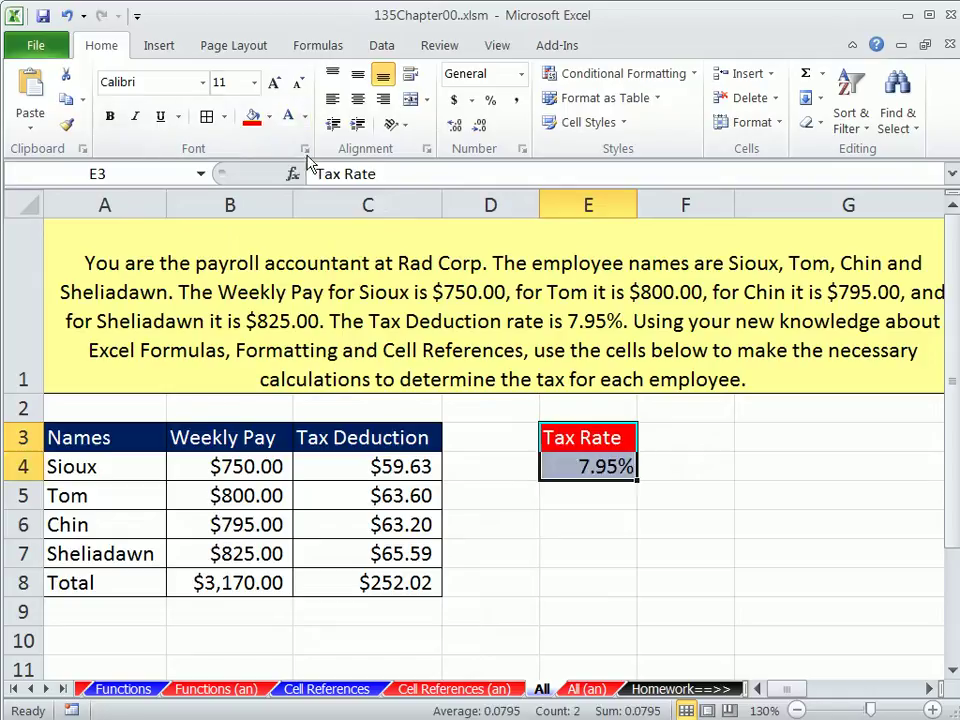
click(594, 473)
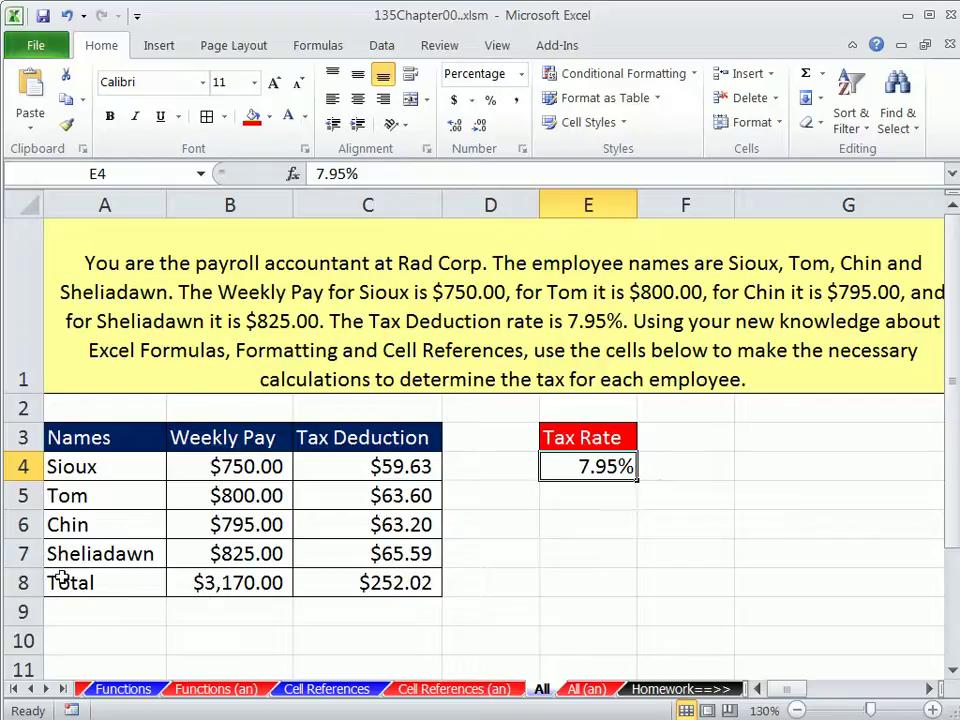
- Give the Total row A8:C8 a thick top border and a double bottom border
drag(62, 578, 366, 590)
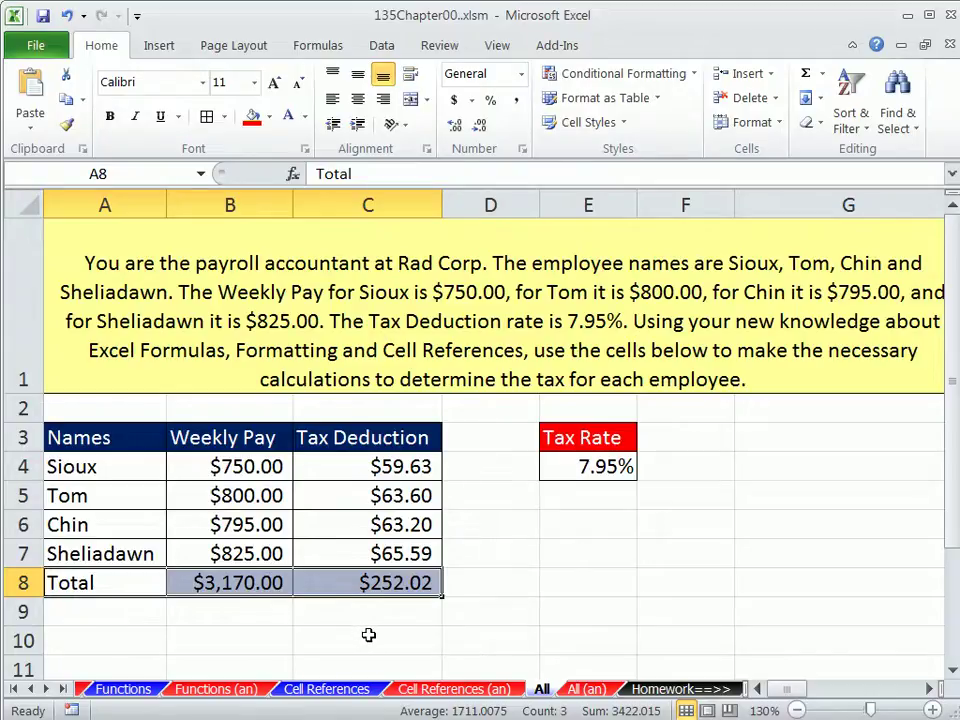
key(ctrl+1)
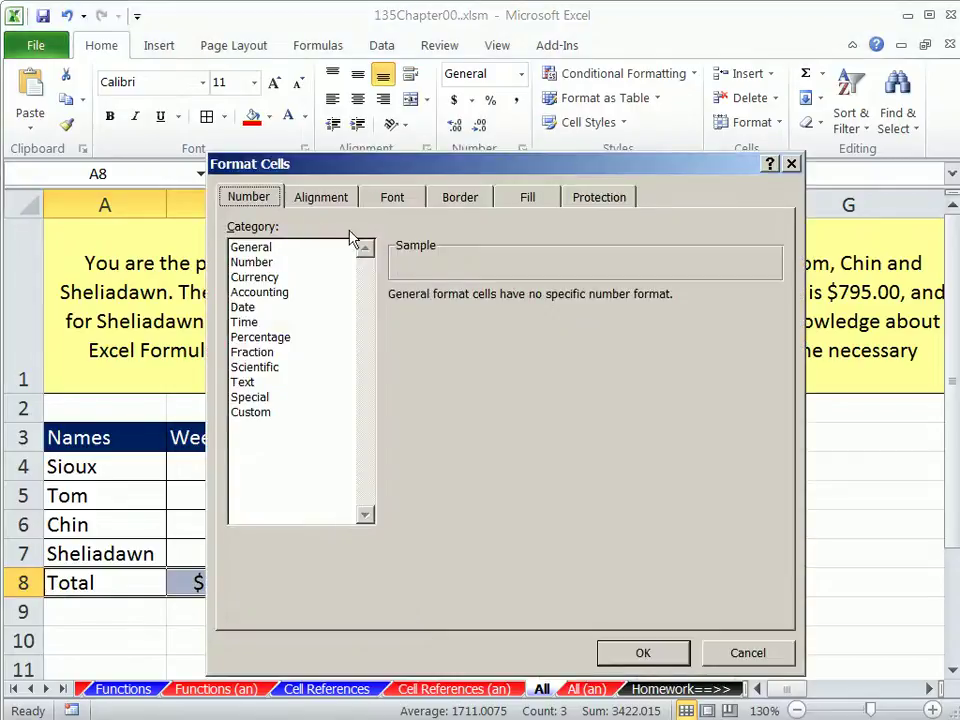
click(467, 198)
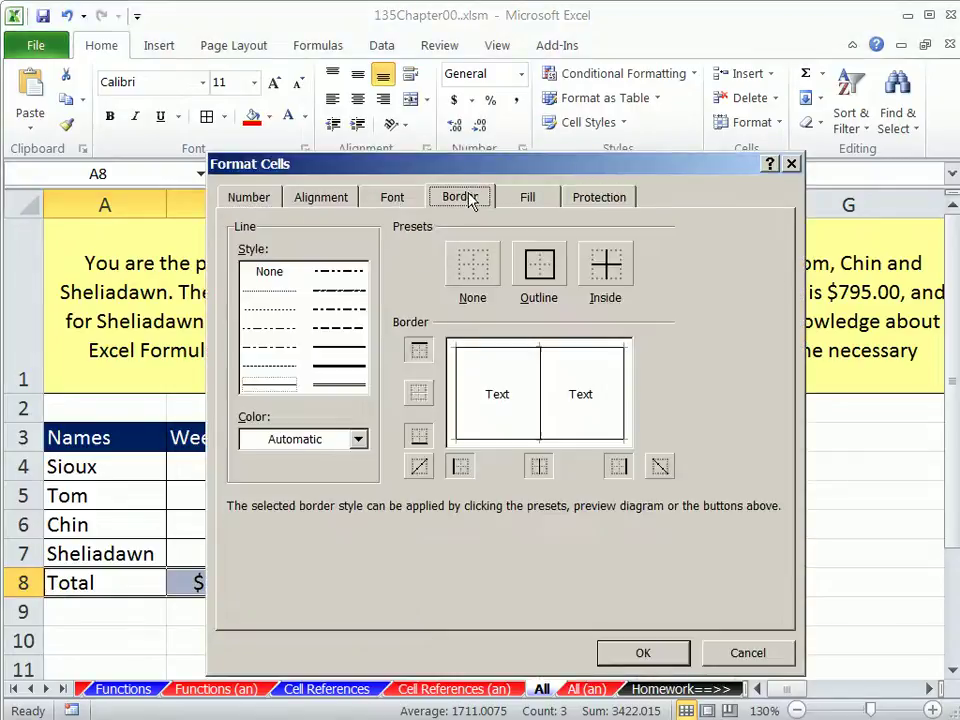
click(327, 352)
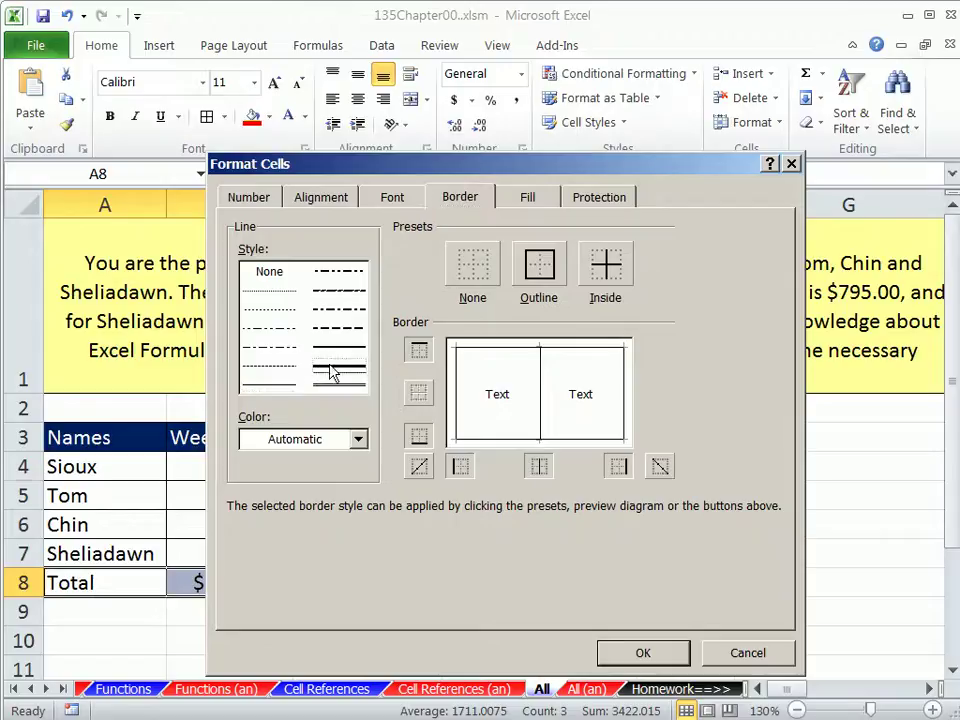
click(517, 352)
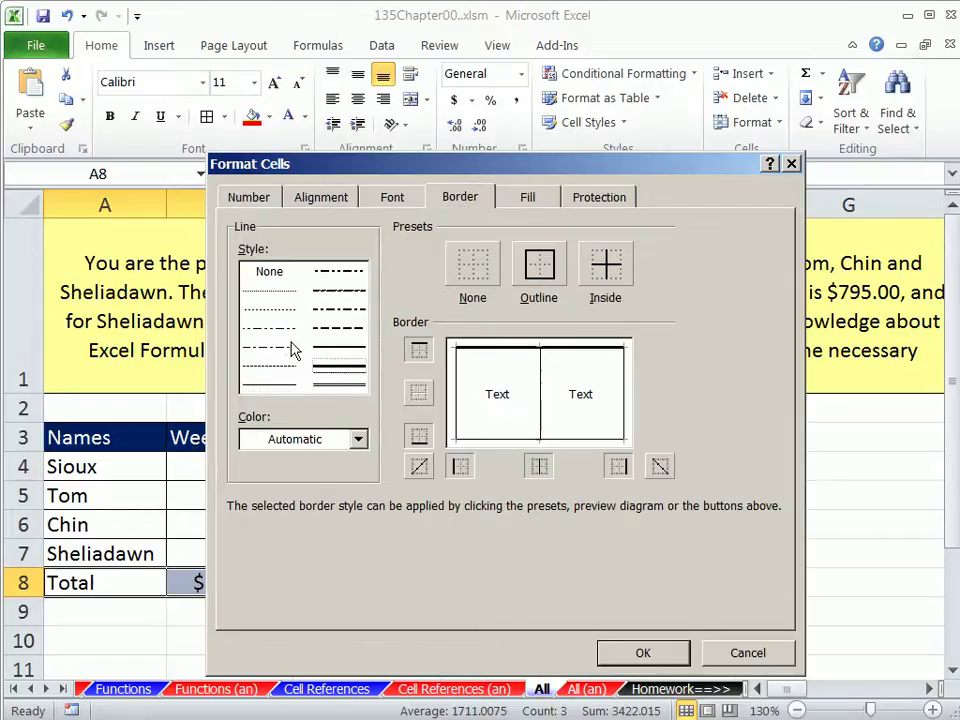
click(340, 384)
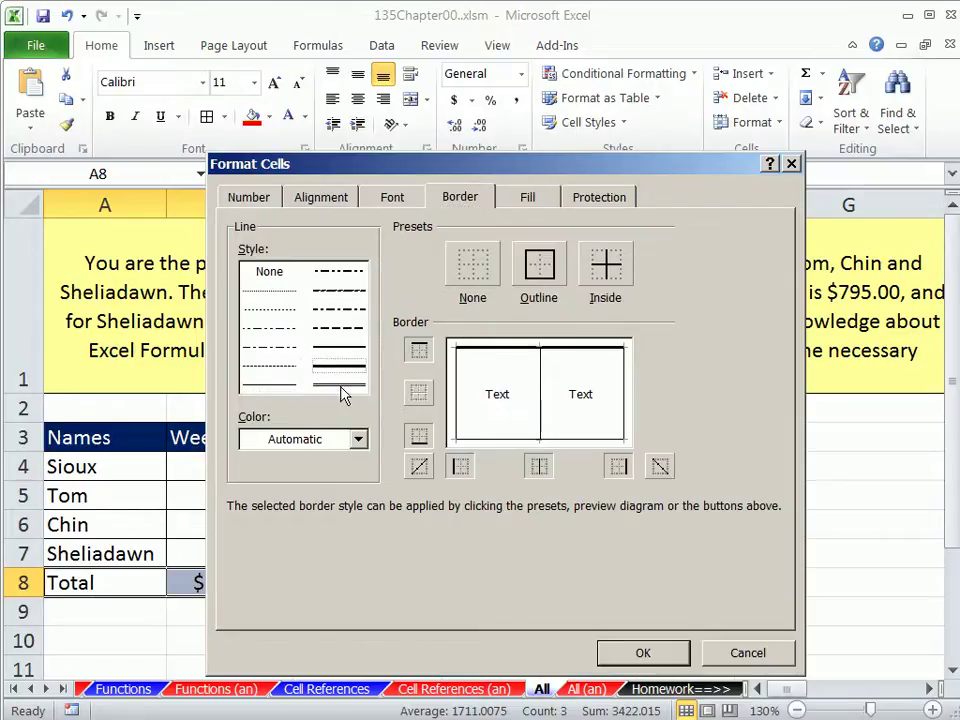
click(505, 440)
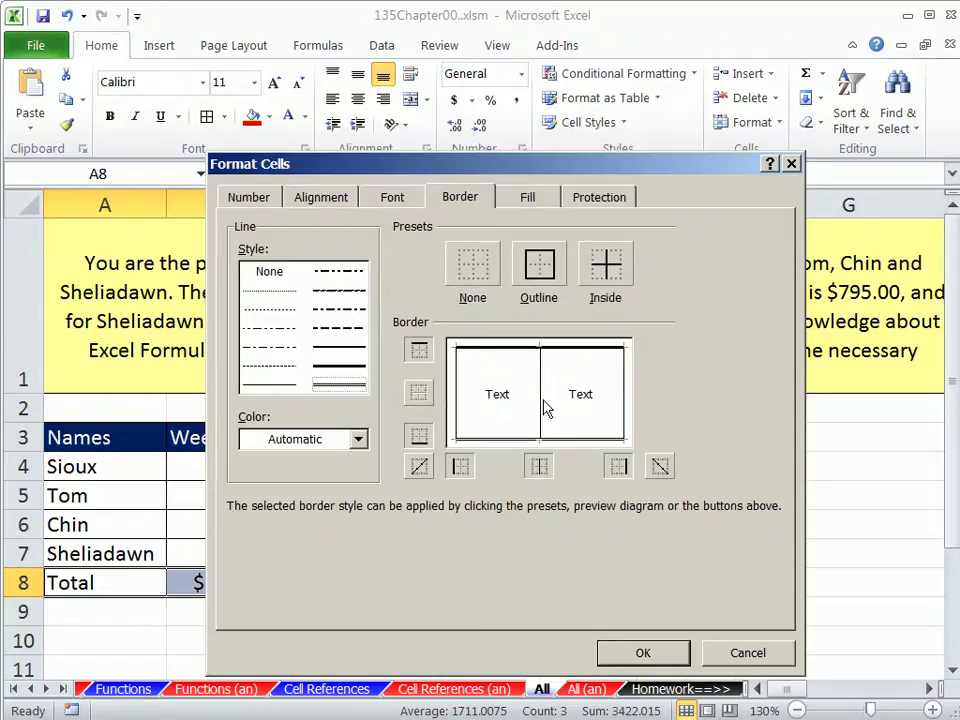
drag(413, 165, 650, 152)
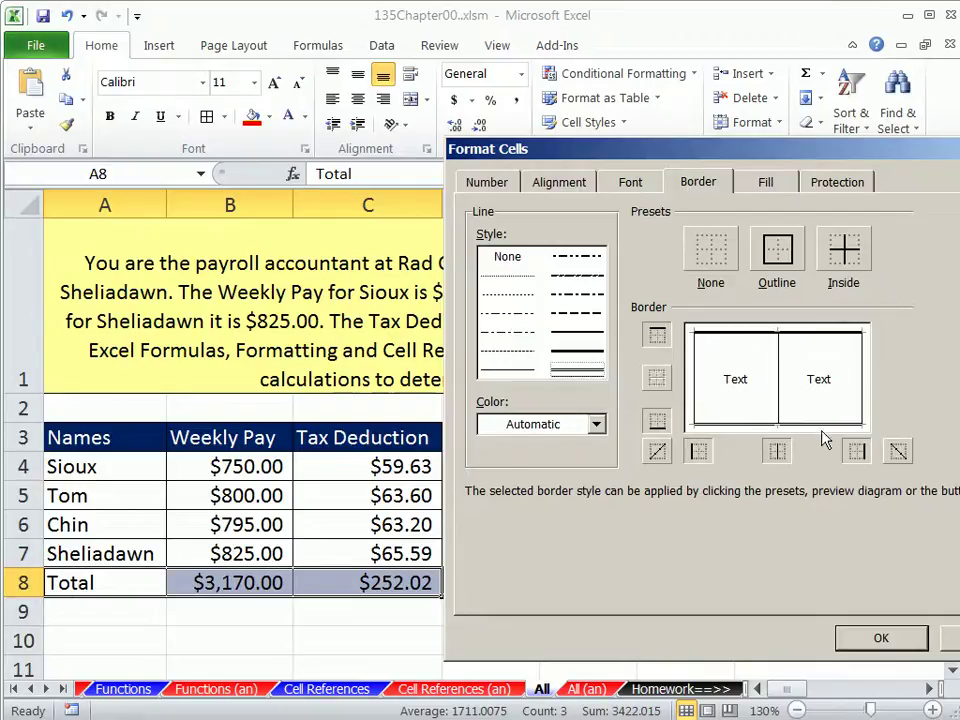
click(890, 640)
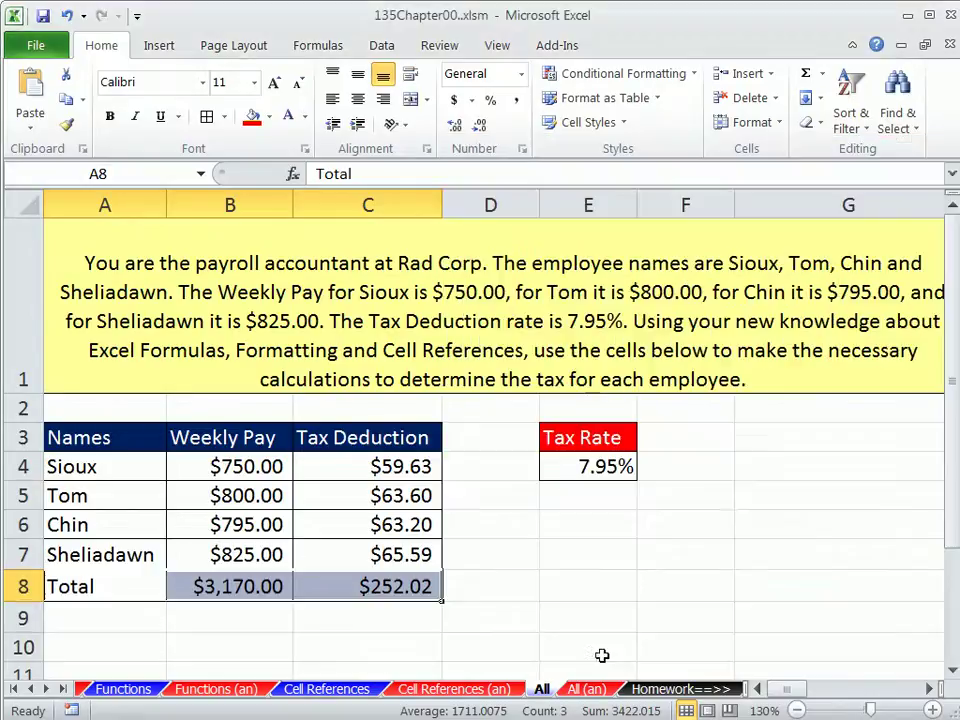
click(573, 585)
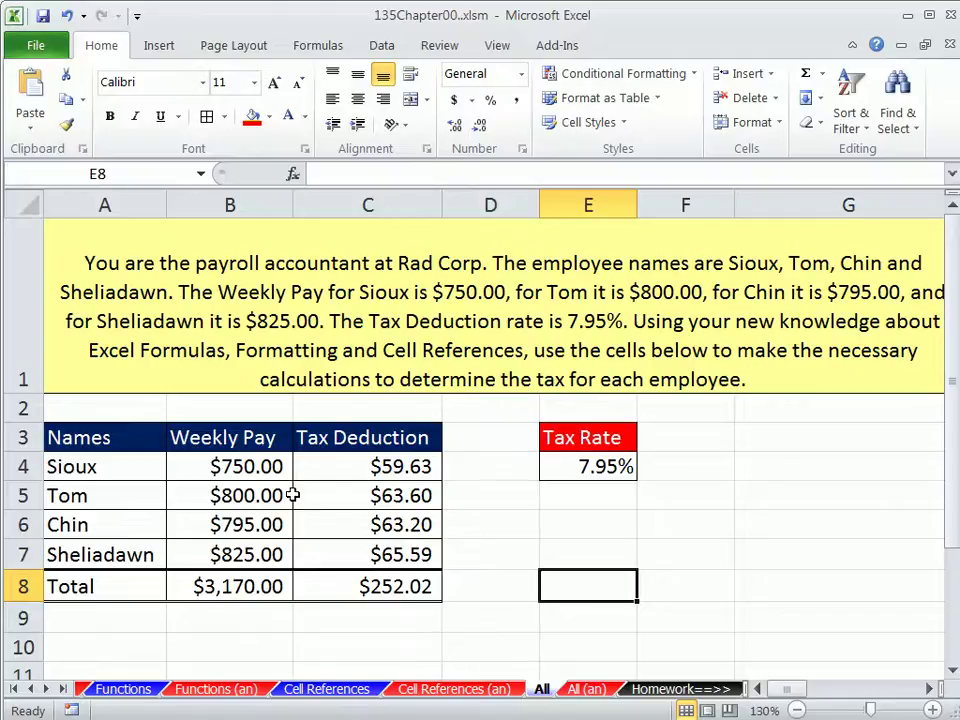
- Fill the formula cells B8:C8 and C4:C7 with light green
drag(266, 584, 341, 586)
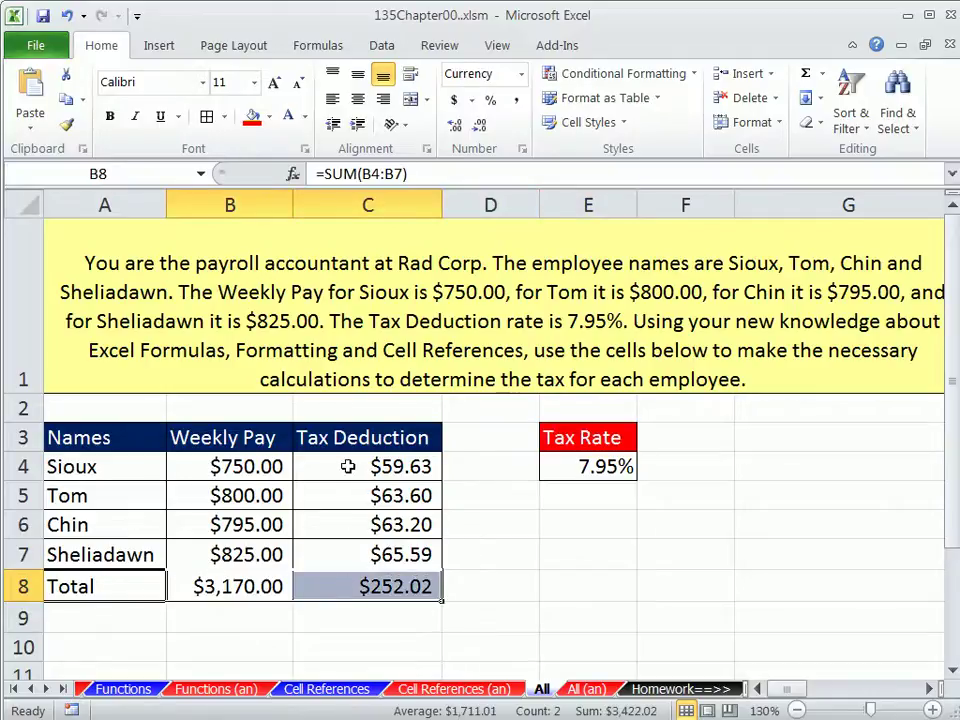
drag(347, 466, 385, 553)
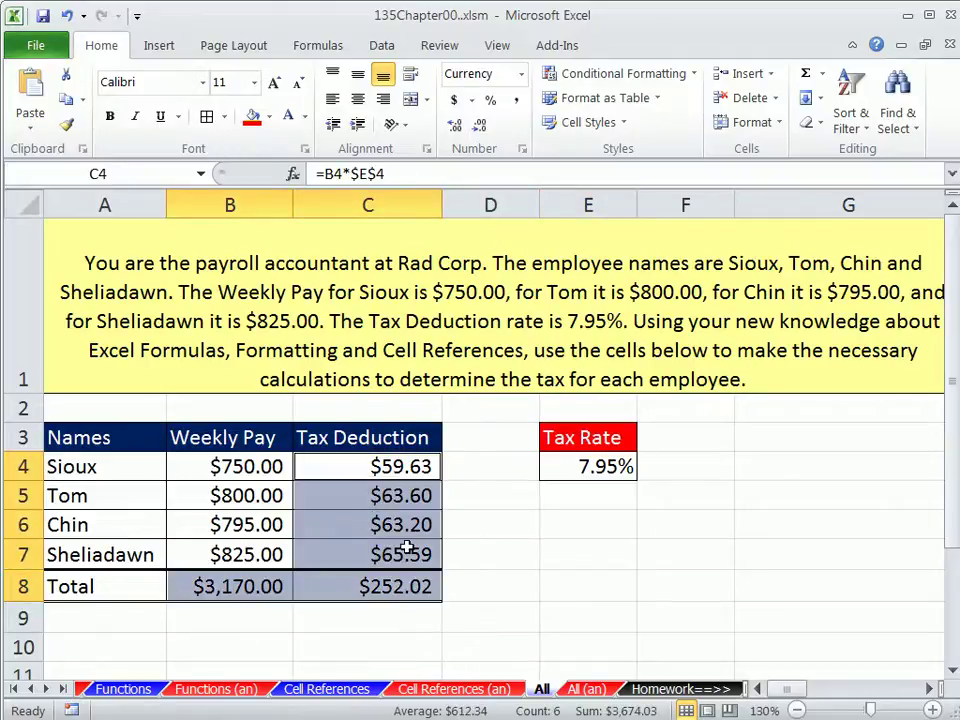
click(270, 117)
click(253, 318)
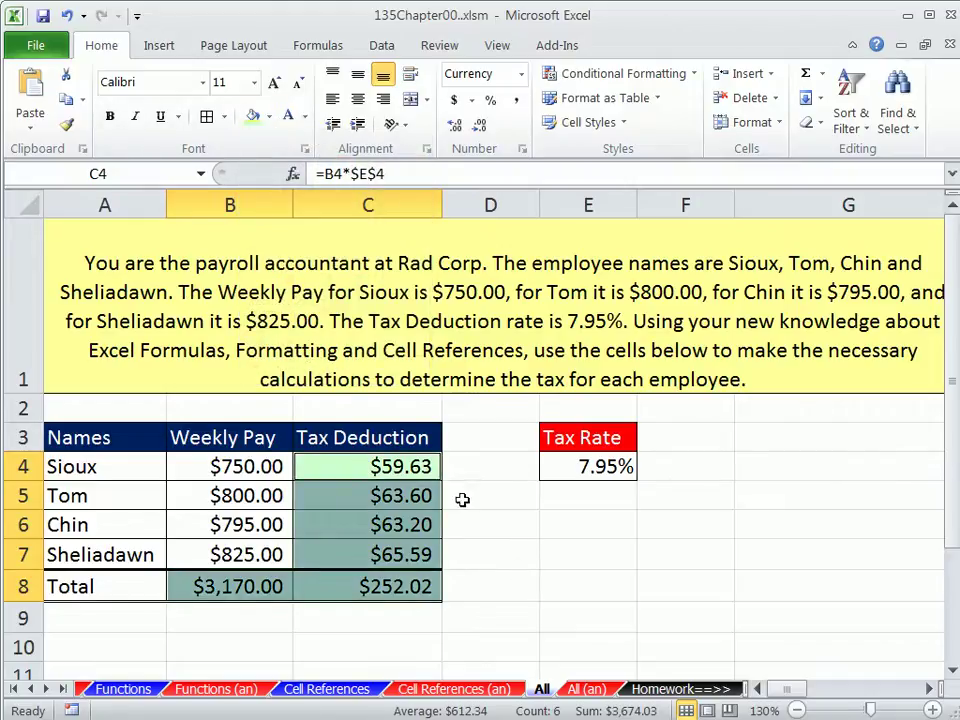
click(512, 622)
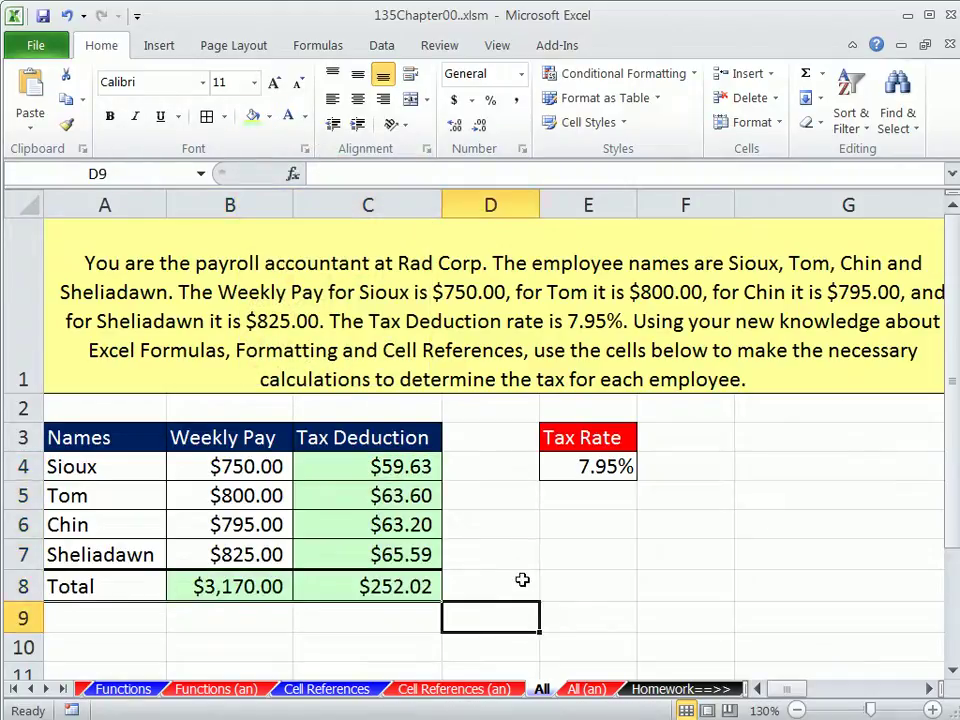
- Inspect the tax deduction formula in C4 and its inputs, the tax rate in E4 and weekly pay in B4:B7
click(400, 466)
key(F2)
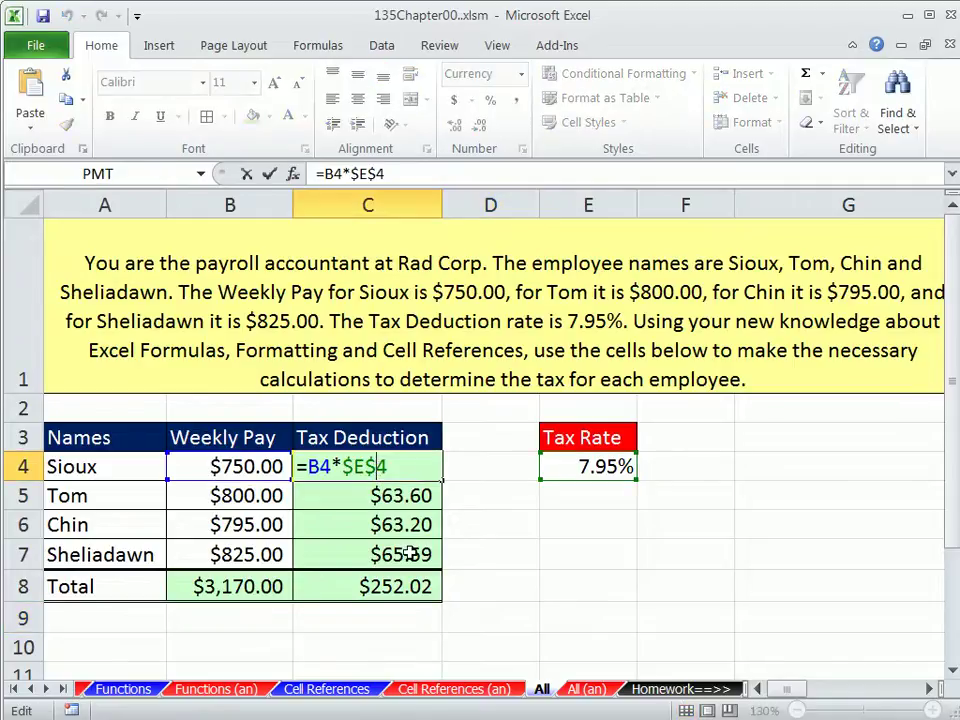
key(Escape)
click(583, 463)
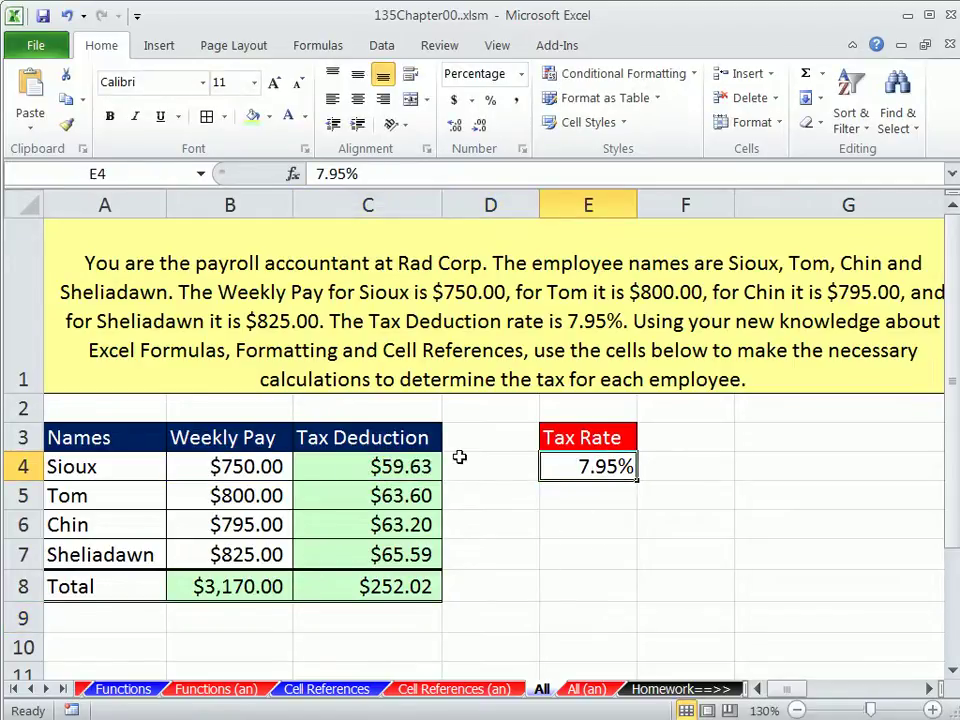
drag(251, 462, 255, 546)
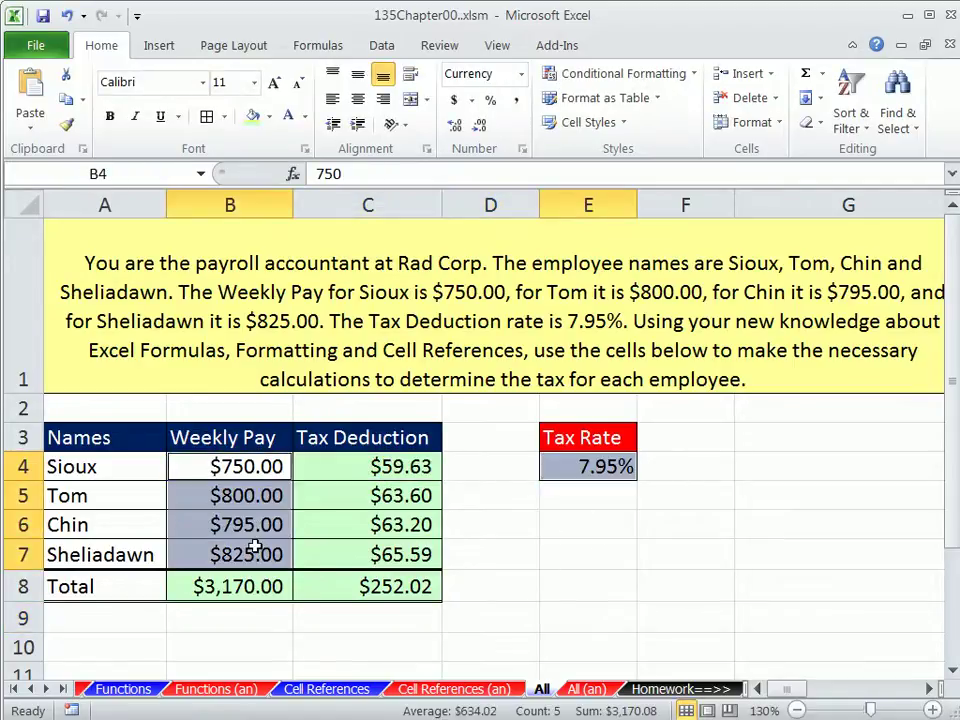
click(573, 590)
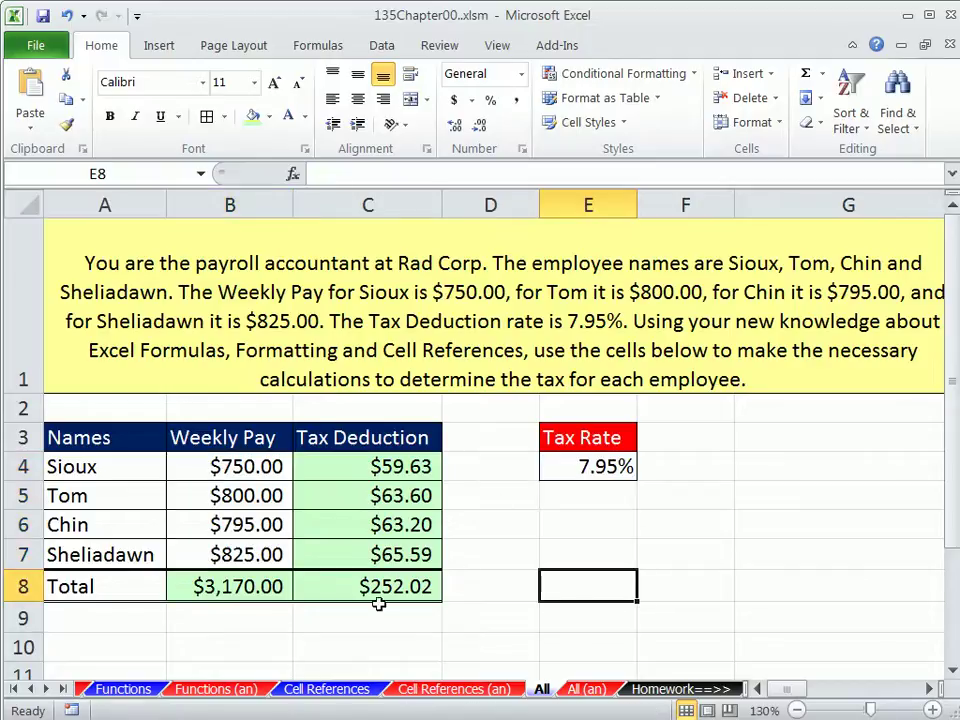
- Go past the Homework==>> divider sheet and view the first homework problem on sheet HW(1)
click(46, 689)
click(46, 689)
click(46, 689)
click(46, 689)
click(46, 689)
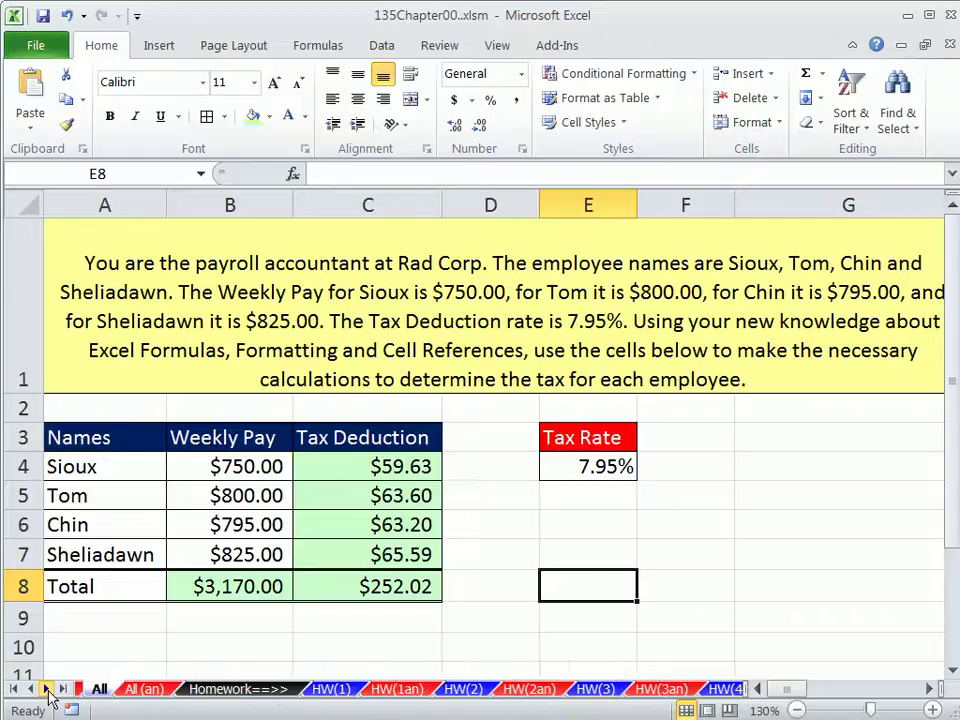
click(210, 690)
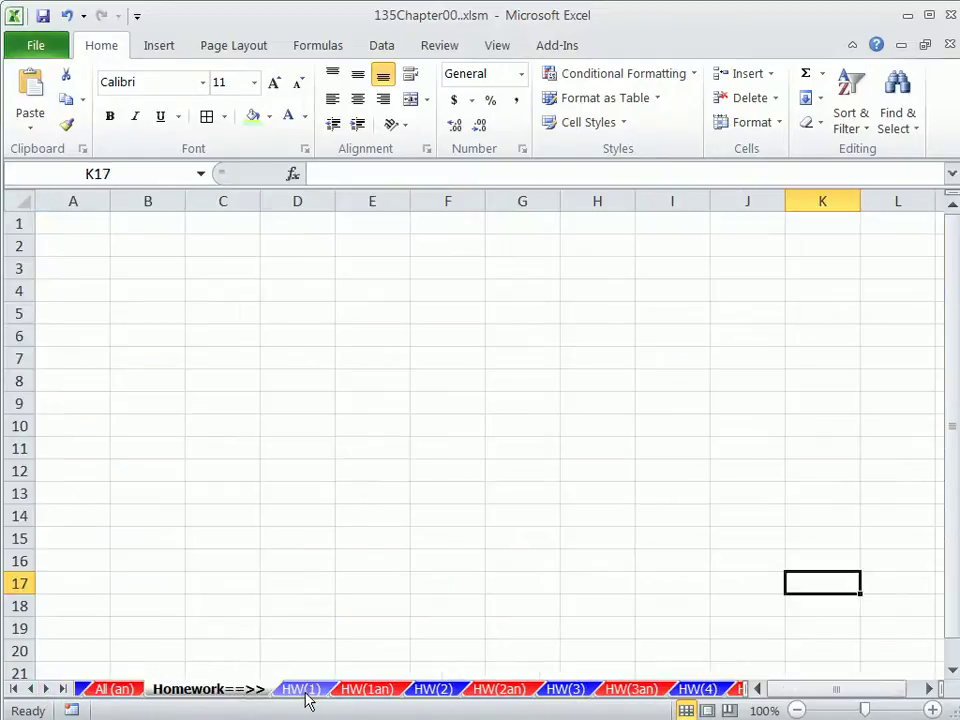
click(302, 689)
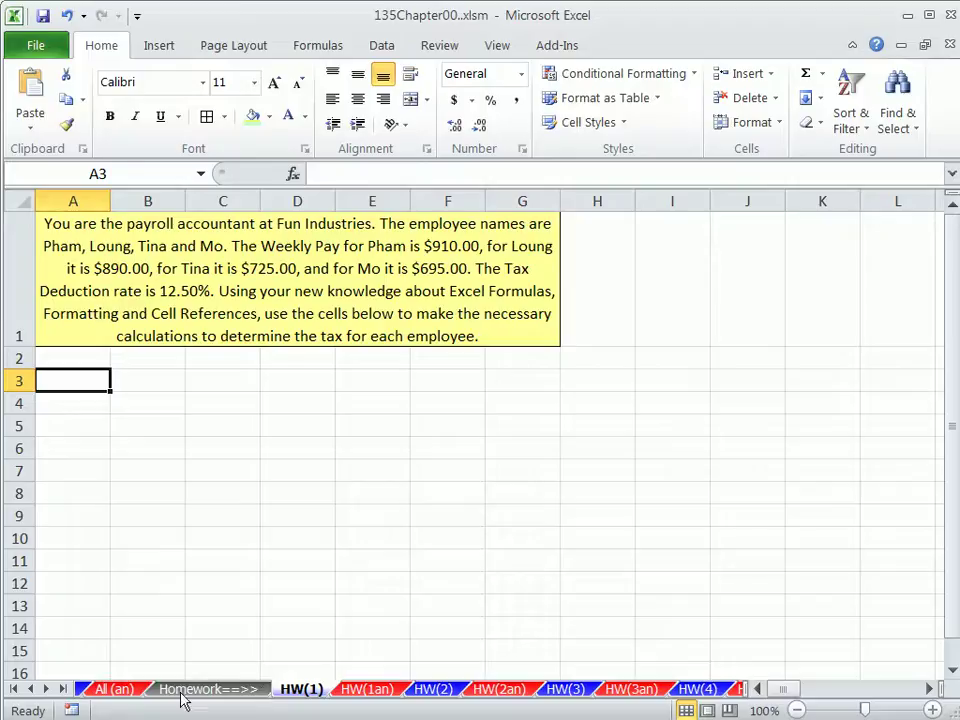
- Return to the All sheet and compare its payroll table with the answer sheet All (an)
click(31, 689)
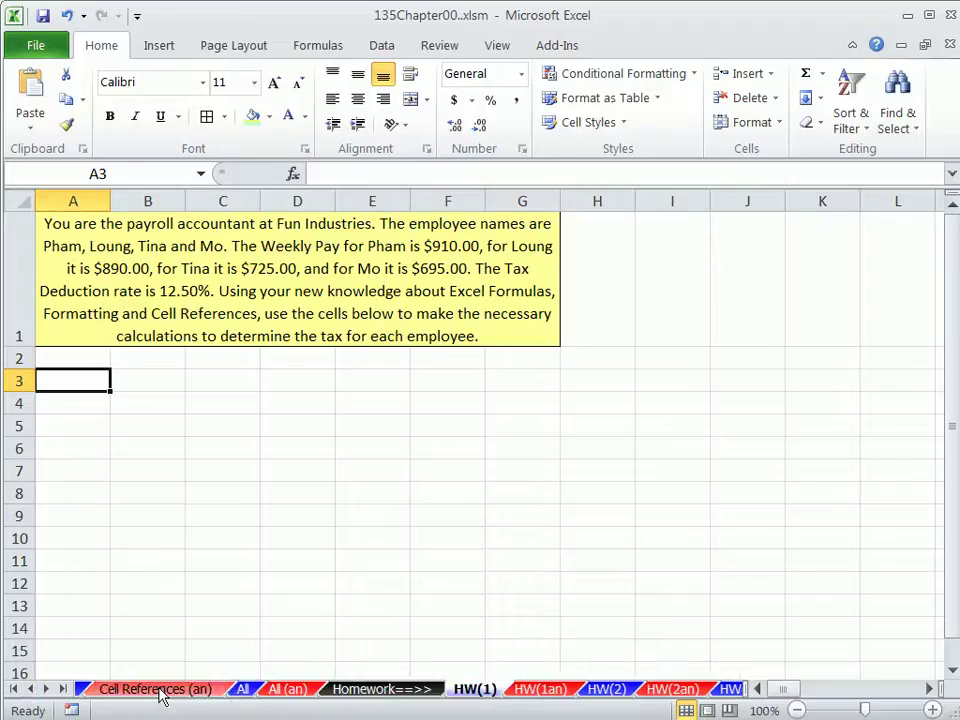
click(246, 692)
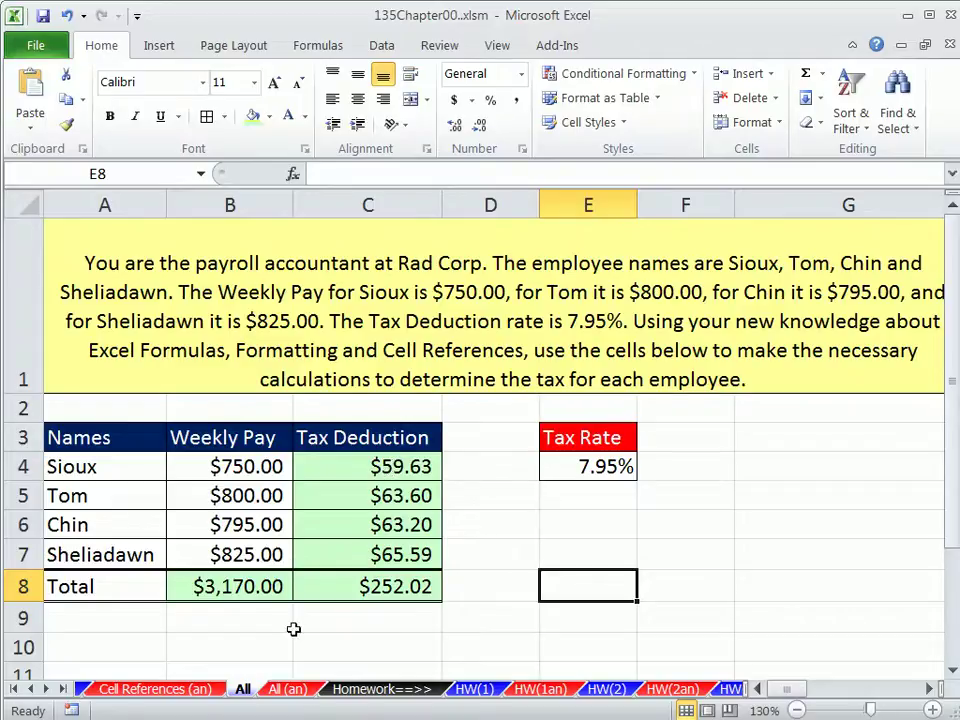
click(290, 689)
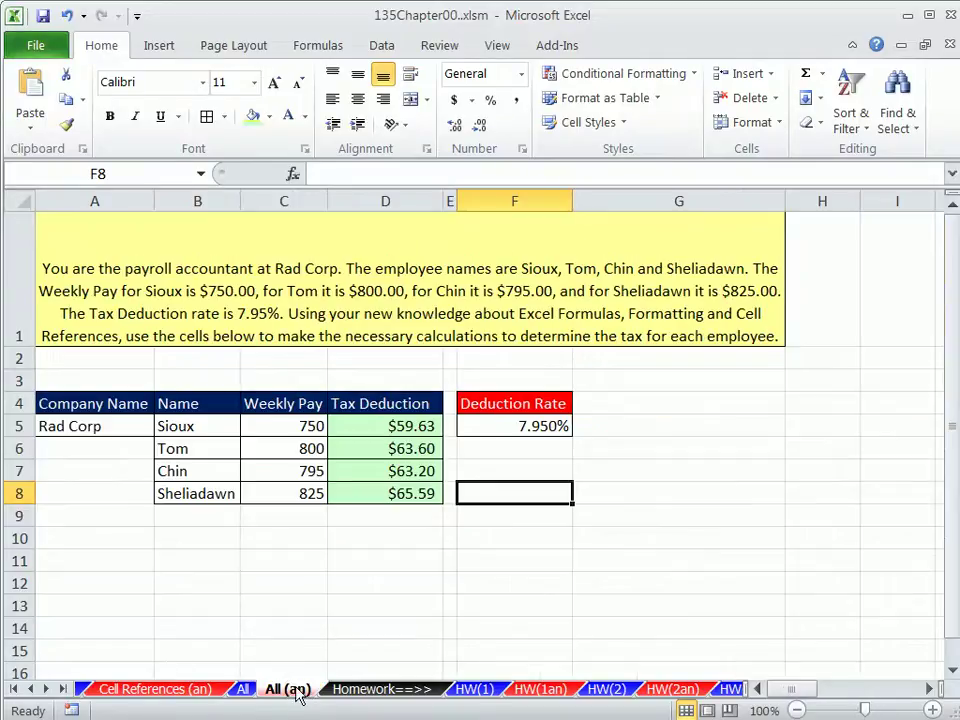
- Look through the homework problem sheets HW(1), HW(2), HW(3) and HW(4)
click(482, 689)
click(44, 689)
click(44, 689)
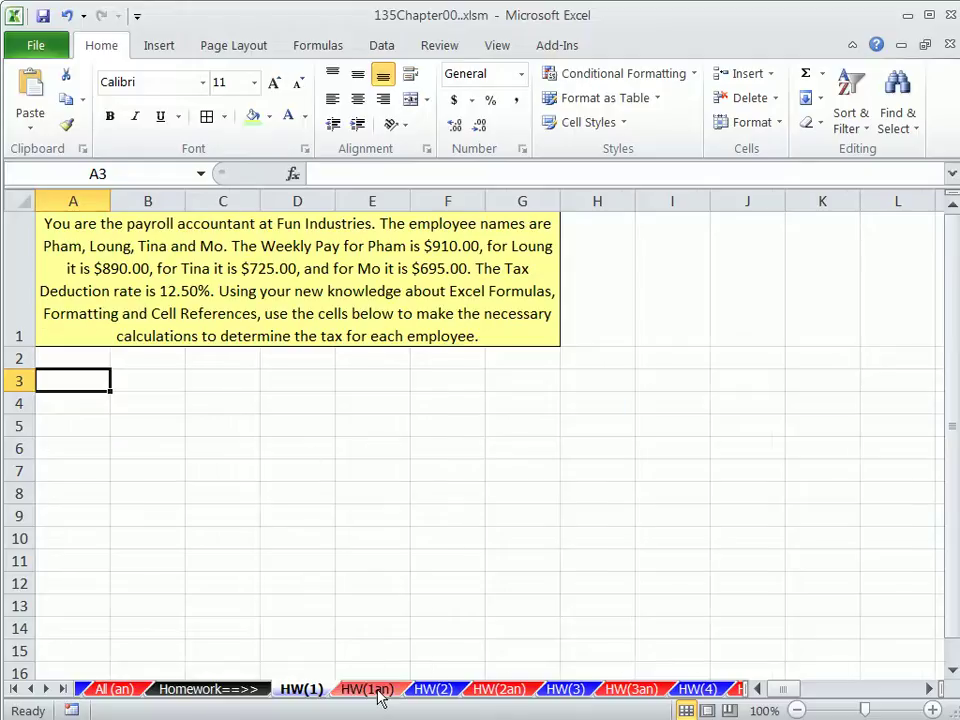
click(245, 689)
click(301, 689)
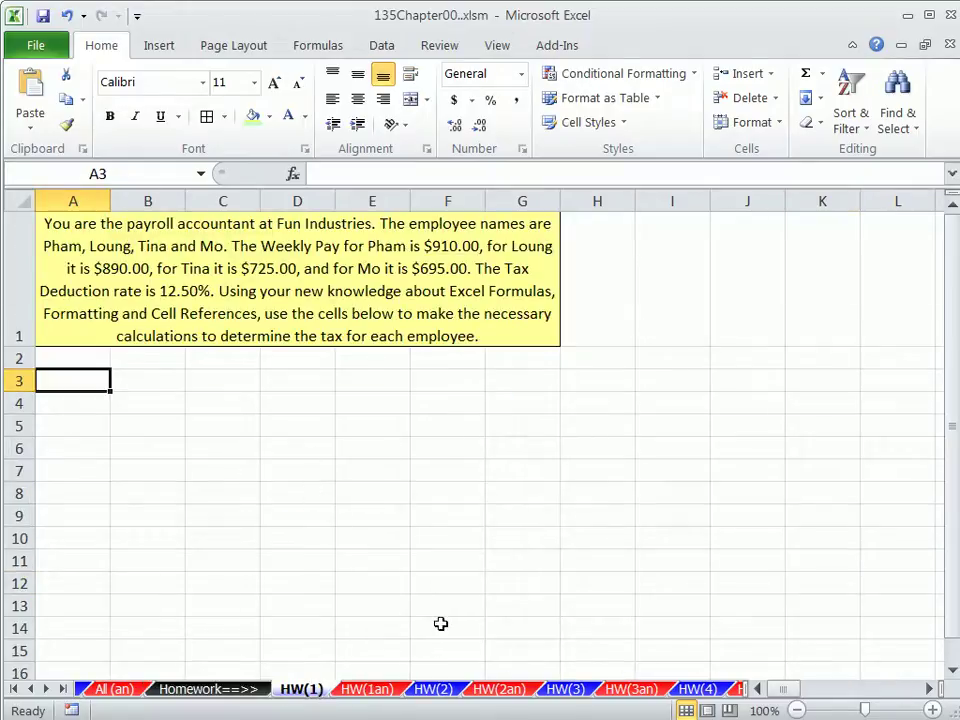
click(440, 692)
click(565, 689)
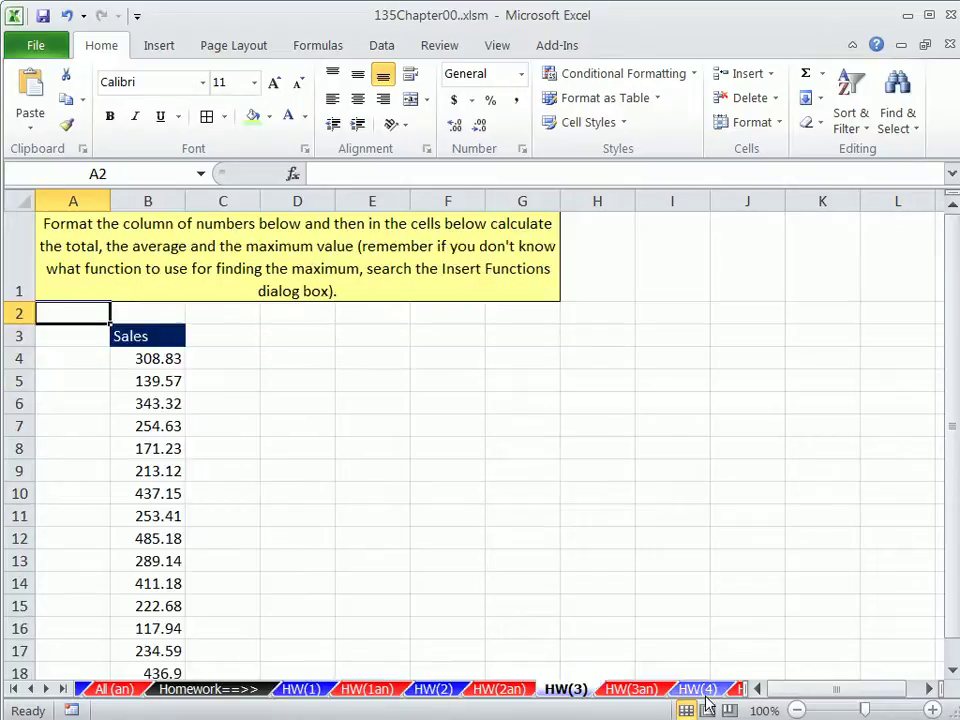
click(697, 689)
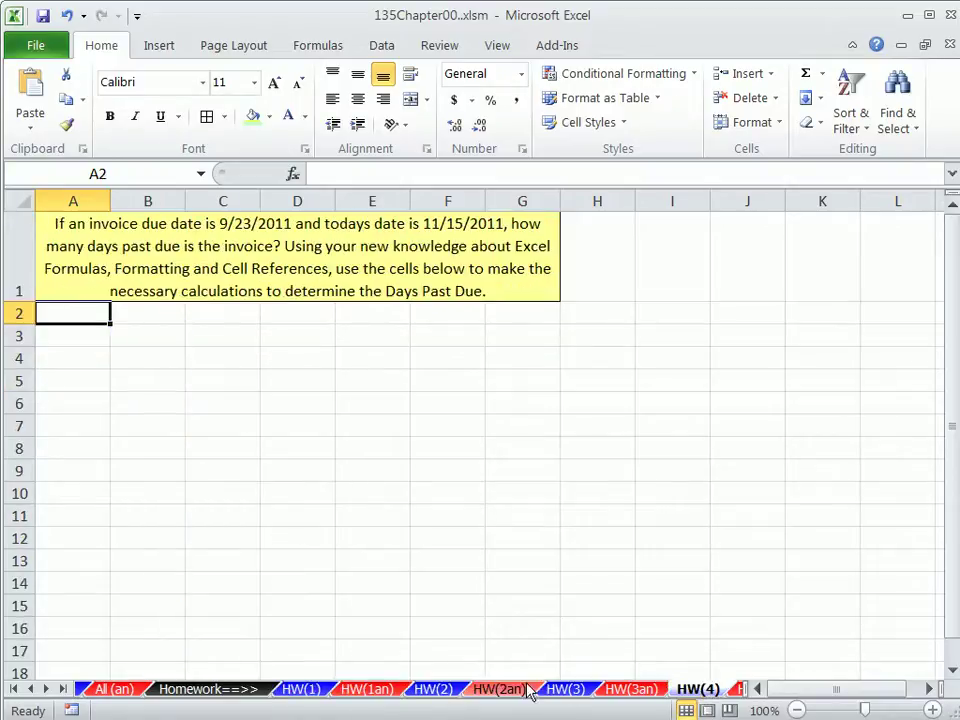
- View the HW(1an) answer sheet for the first homework problem, and return to HW(1)
click(301, 689)
click(360, 697)
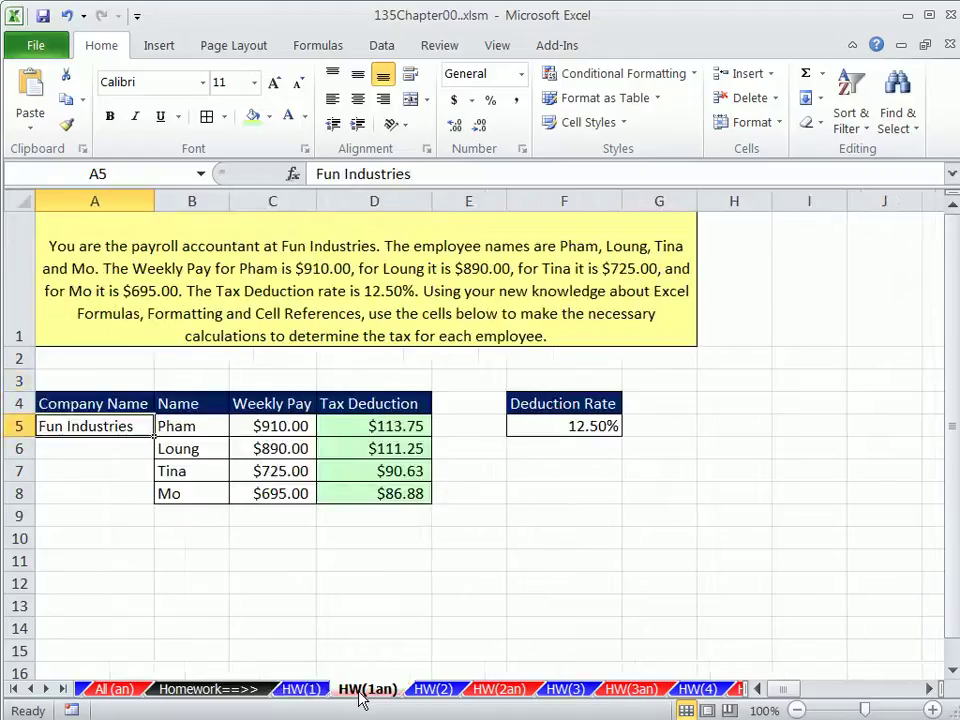
click(298, 695)
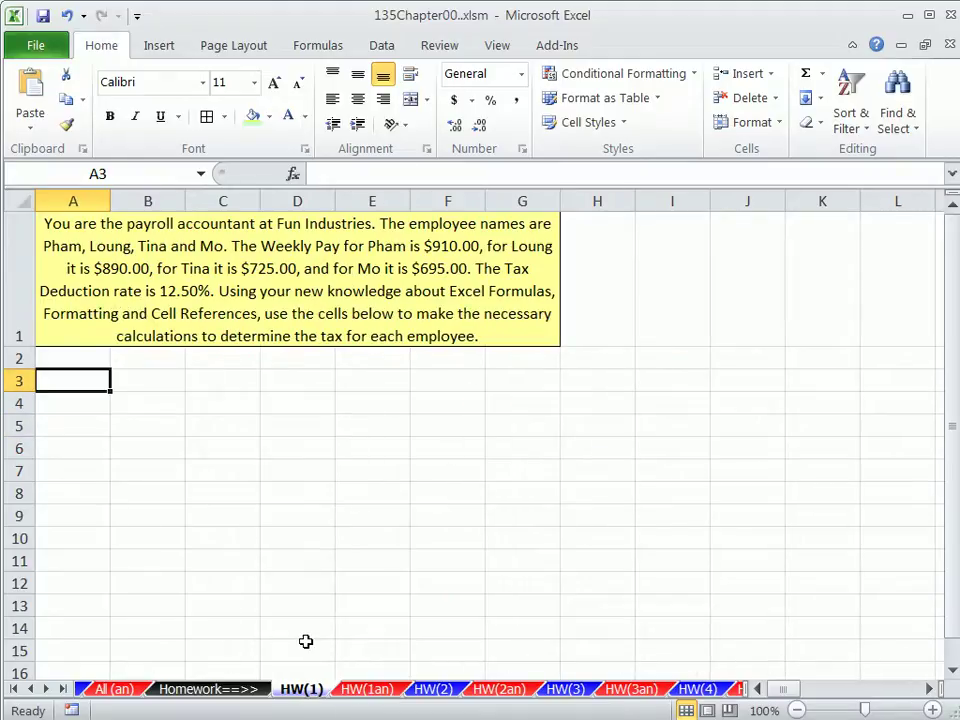